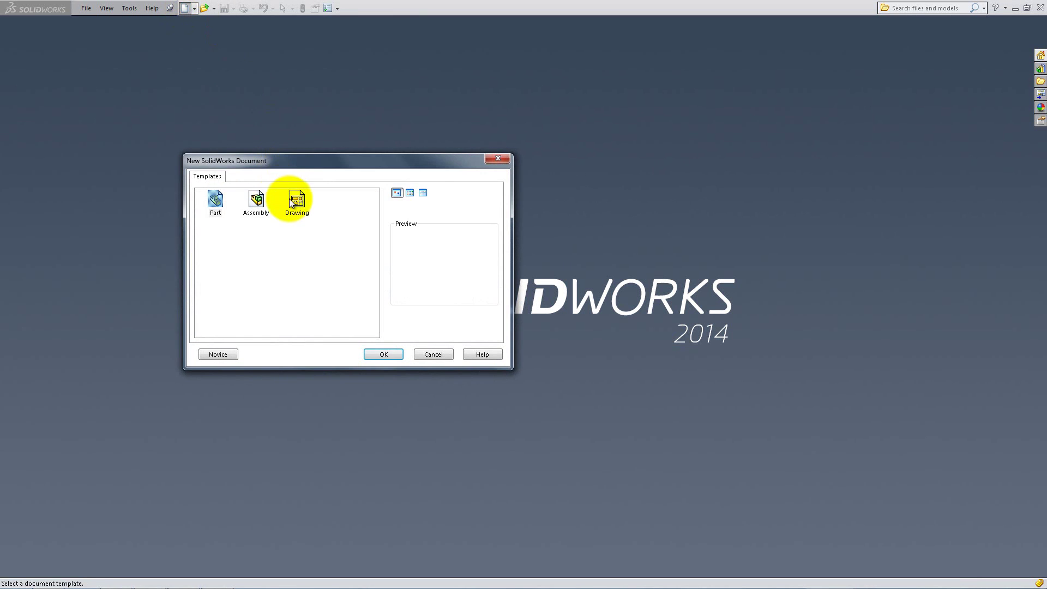
Step: Create a new drawing document from the Drawing template
{"action": "double_click", "coordinate": [289, 198]}
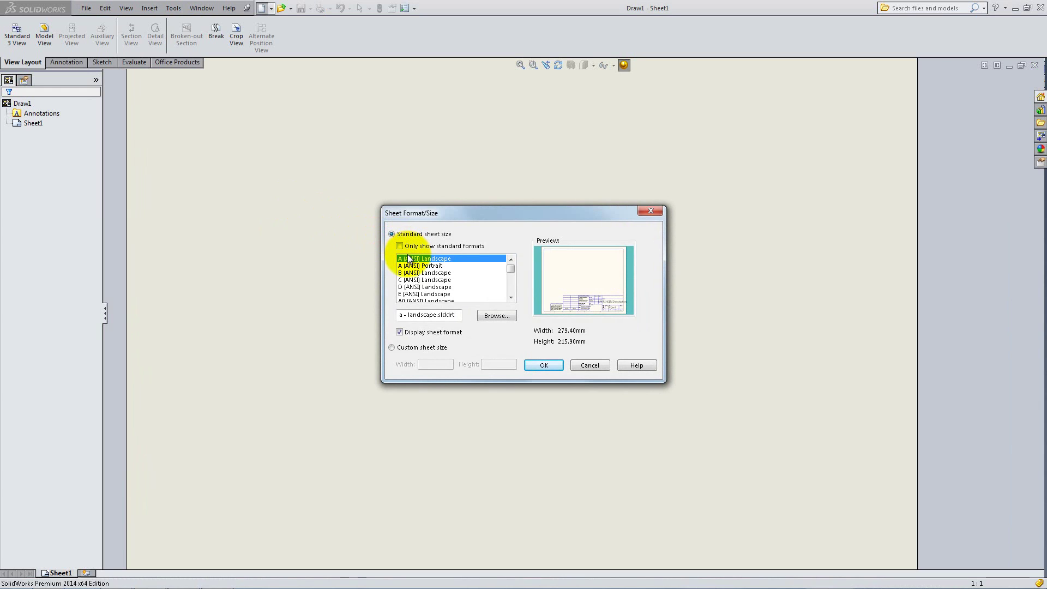
Step: Accept the A landscape sheet and place Front and Isometric views of Shaft Bracket.SLDPRT
{"action": "left_click", "coordinate": [550, 367]}
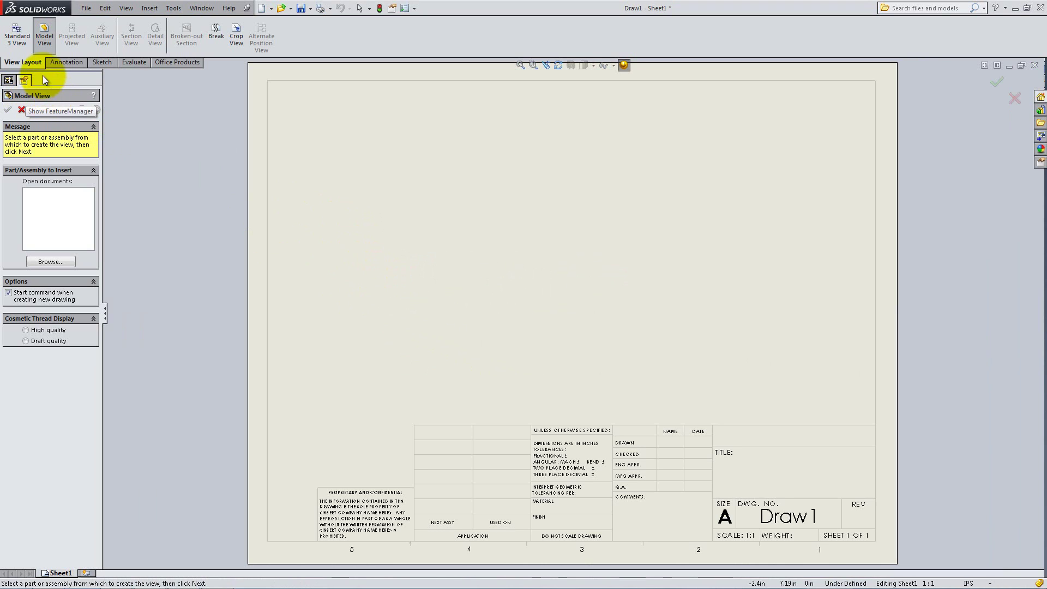
{"action": "left_click", "coordinate": [50, 261]}
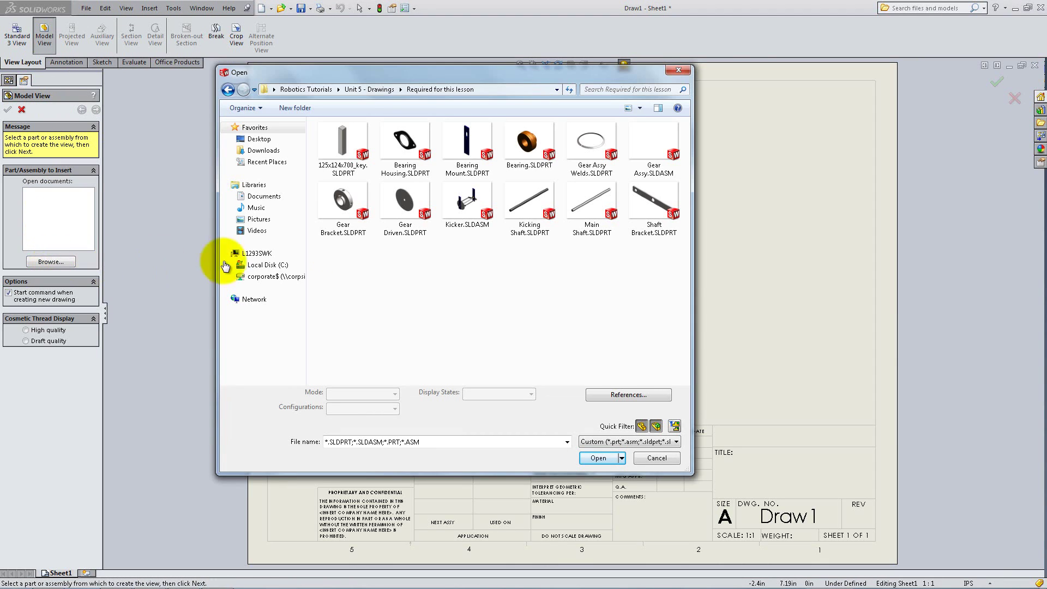
{"action": "double_click", "coordinate": [635, 206]}
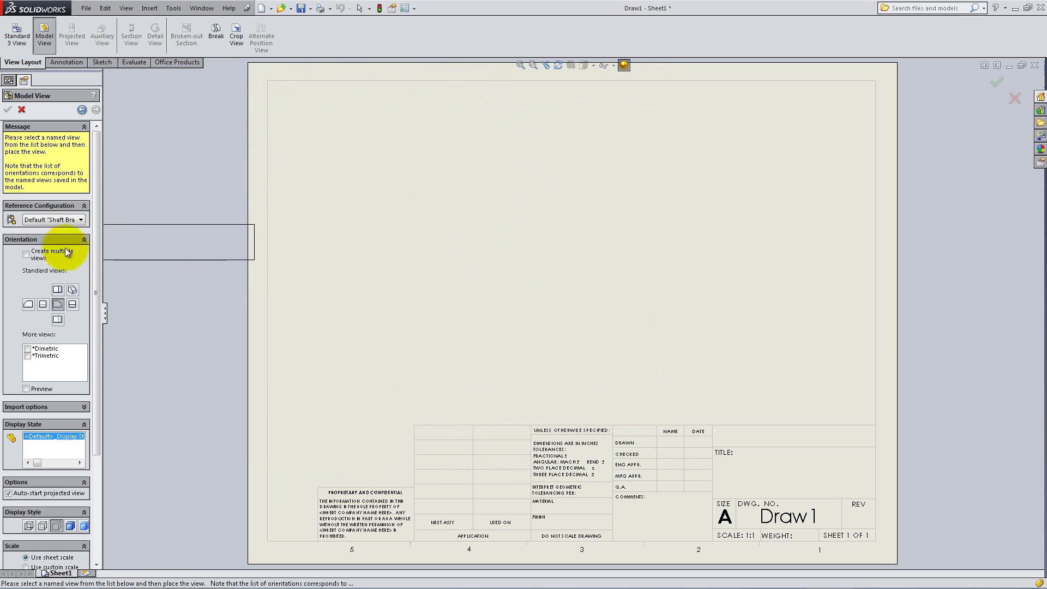
{"action": "left_click", "coordinate": [26, 254]}
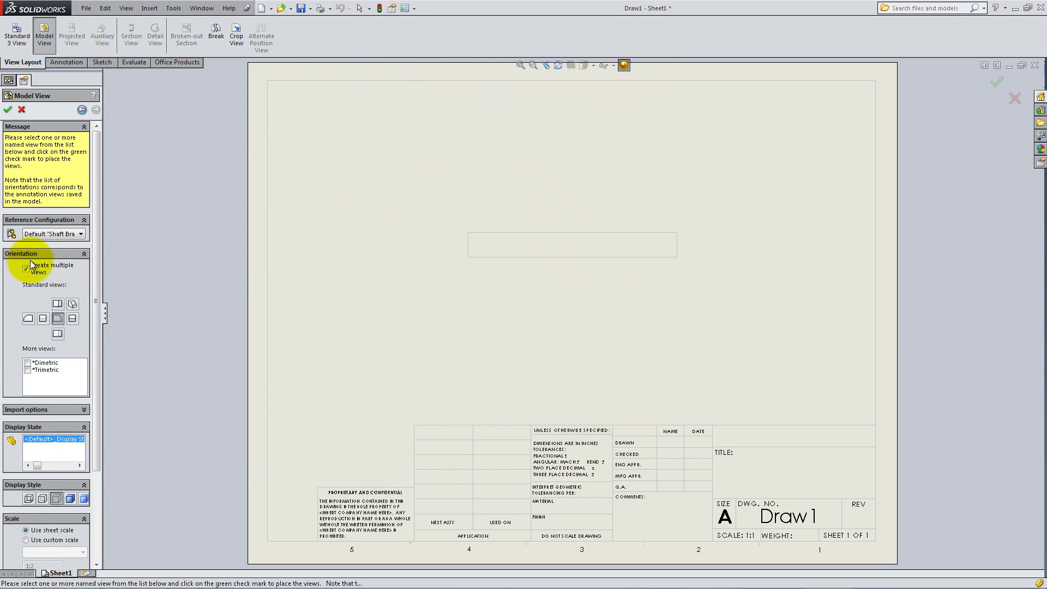
{"action": "left_click", "coordinate": [58, 304]}
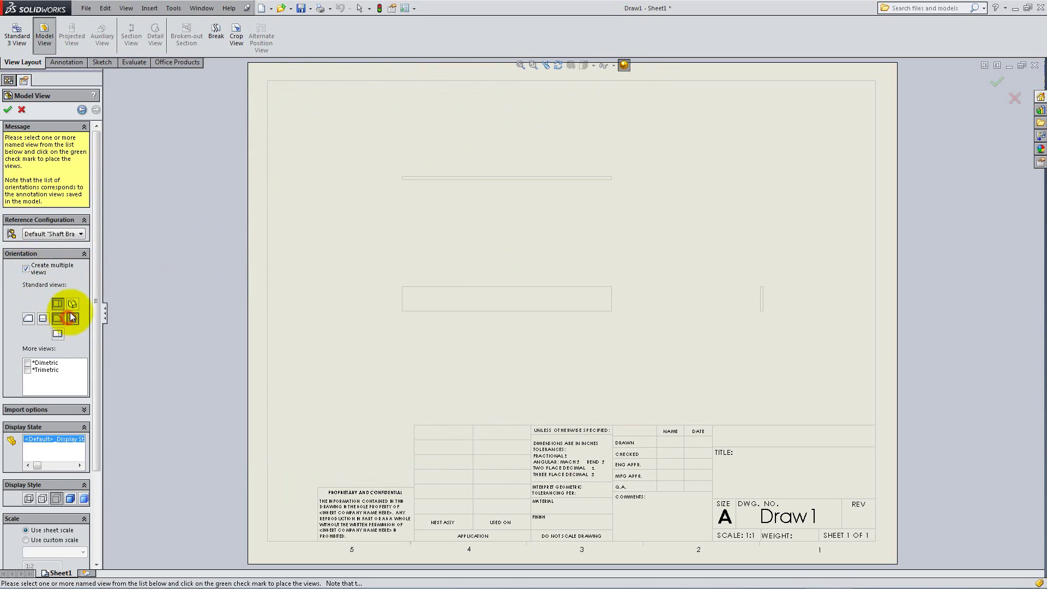
{"action": "left_click", "coordinate": [73, 304]}
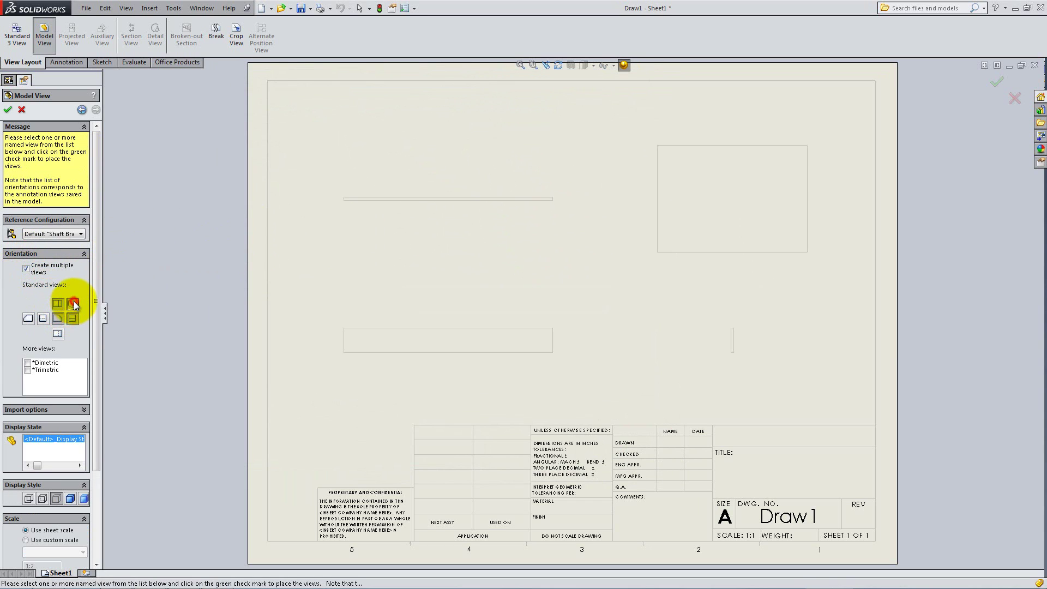
{"action": "left_click", "coordinate": [7, 109]}
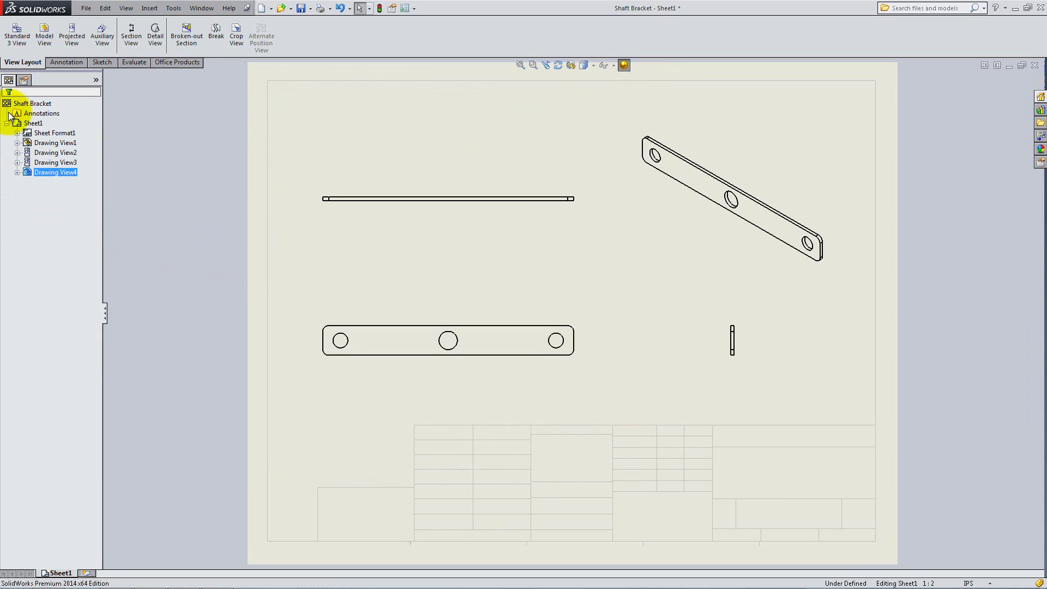
Step: Give the front view a user-defined custom scale of 3:4
{"action": "left_click", "coordinate": [381, 316]}
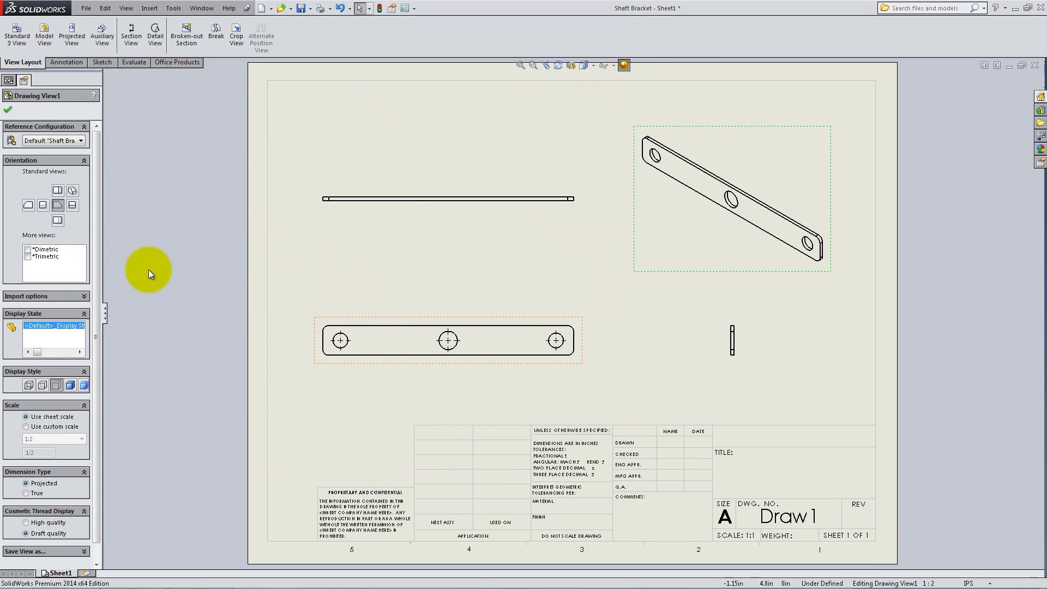
{"action": "left_click", "coordinate": [42, 428]}
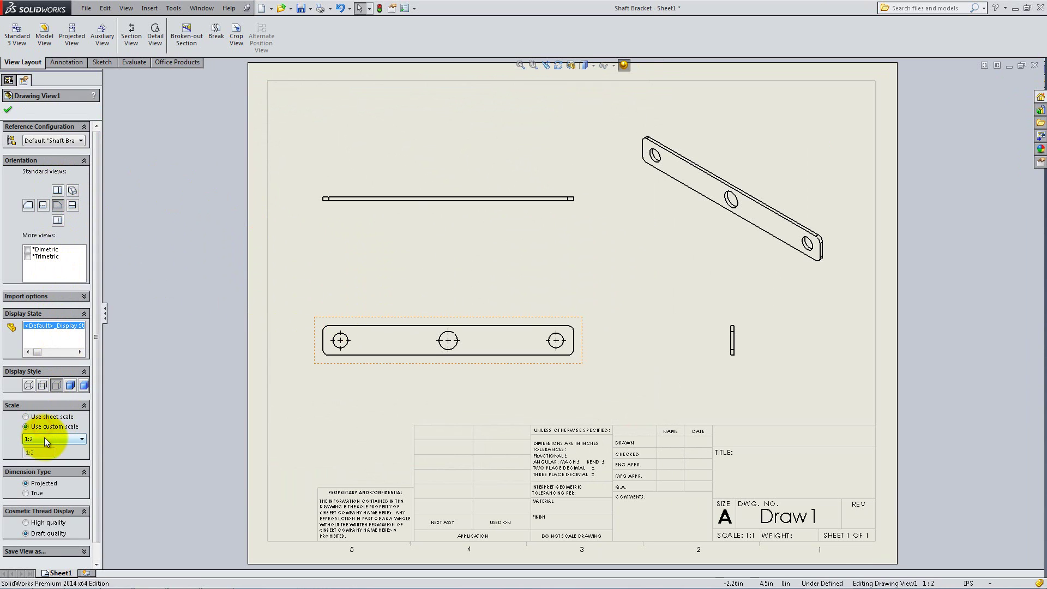
{"action": "left_click", "coordinate": [44, 437]}
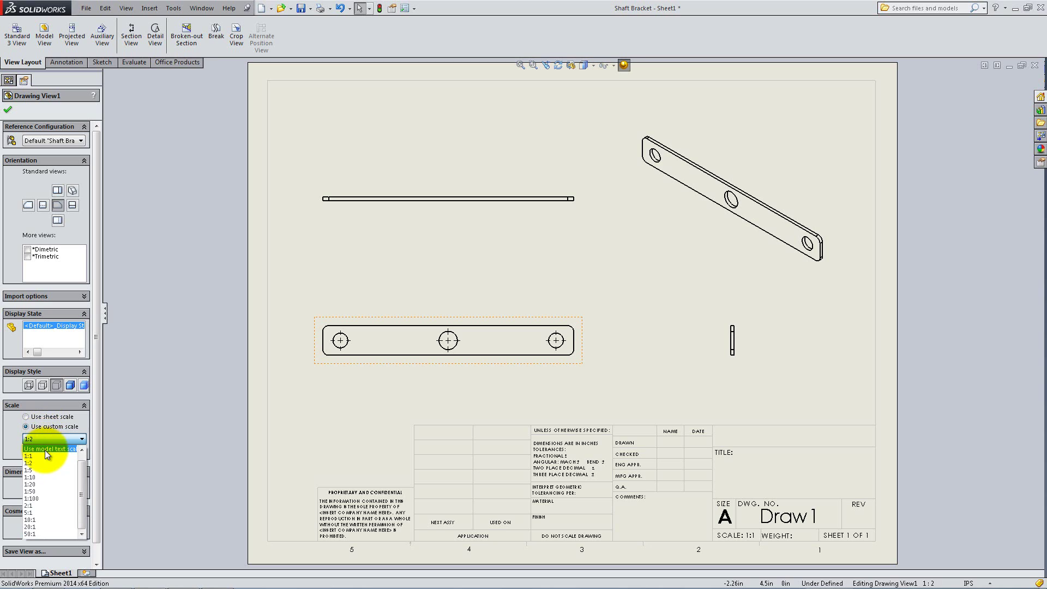
{"action": "left_click", "coordinate": [44, 449]}
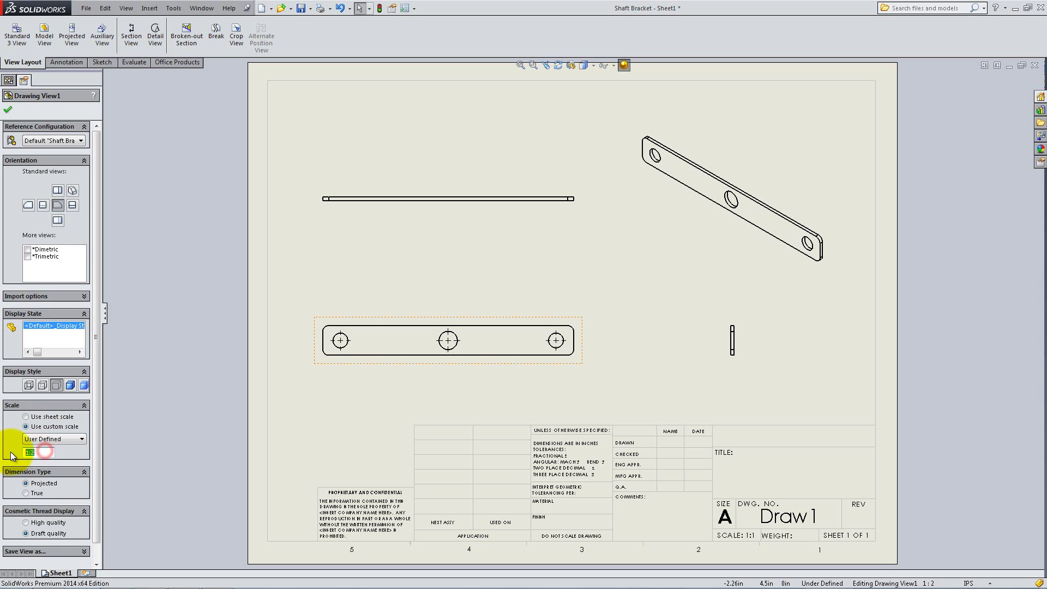
{"action": "type", "text": "3:4"}
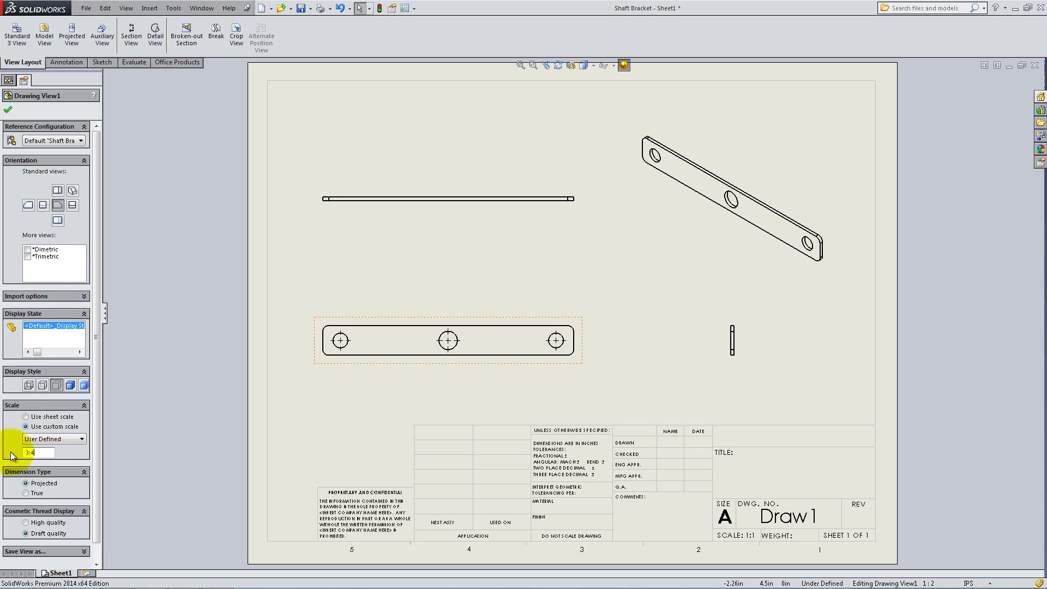
{"action": "left_click", "coordinate": [9, 110]}
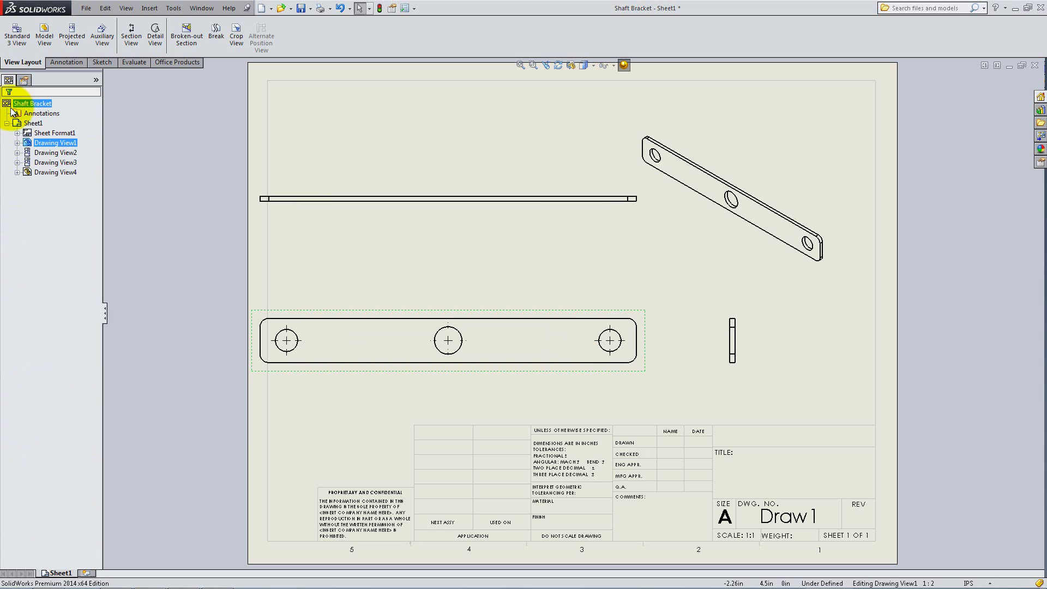
Step: Make the isometric view Shaded With Edges and move it toward the top right
{"action": "left_click", "coordinate": [635, 162]}
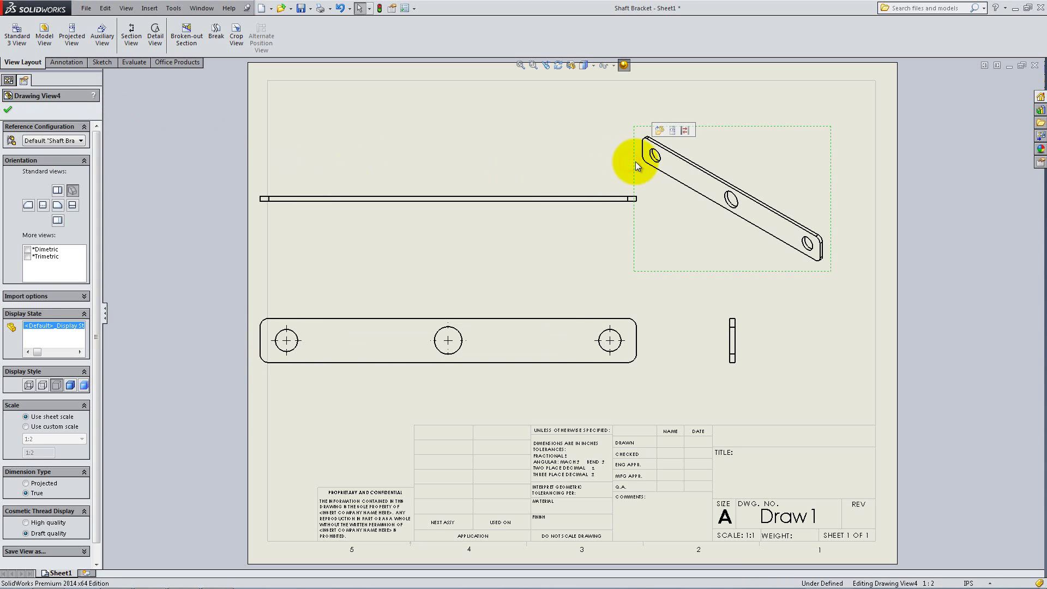
{"action": "left_click", "coordinate": [67, 388]}
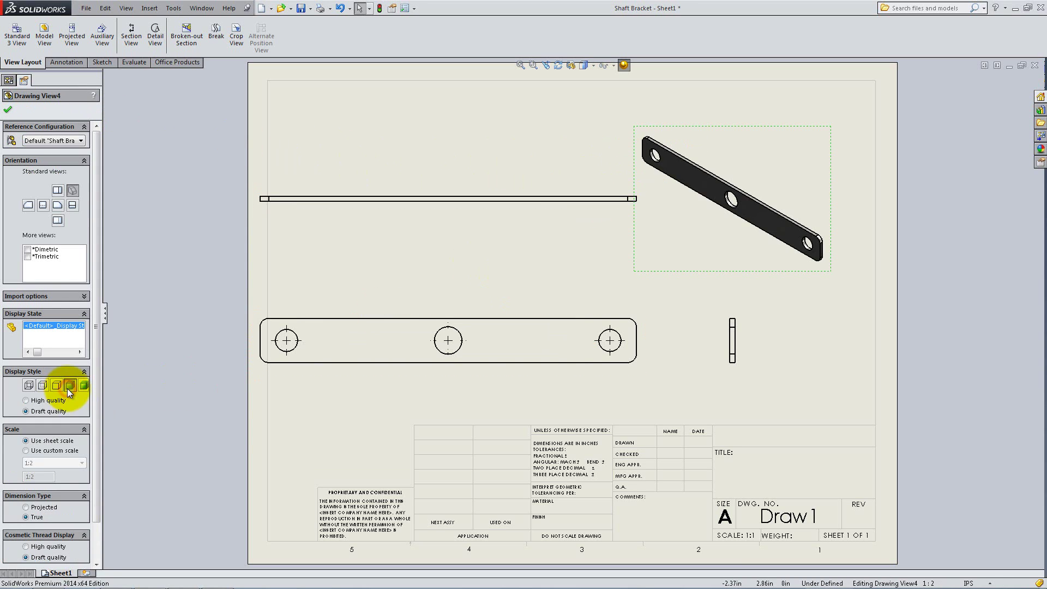
{"action": "left_click", "coordinate": [7, 110]}
{"action": "left_click_drag", "start_coordinate": [631, 223], "coordinate": [655, 195]}
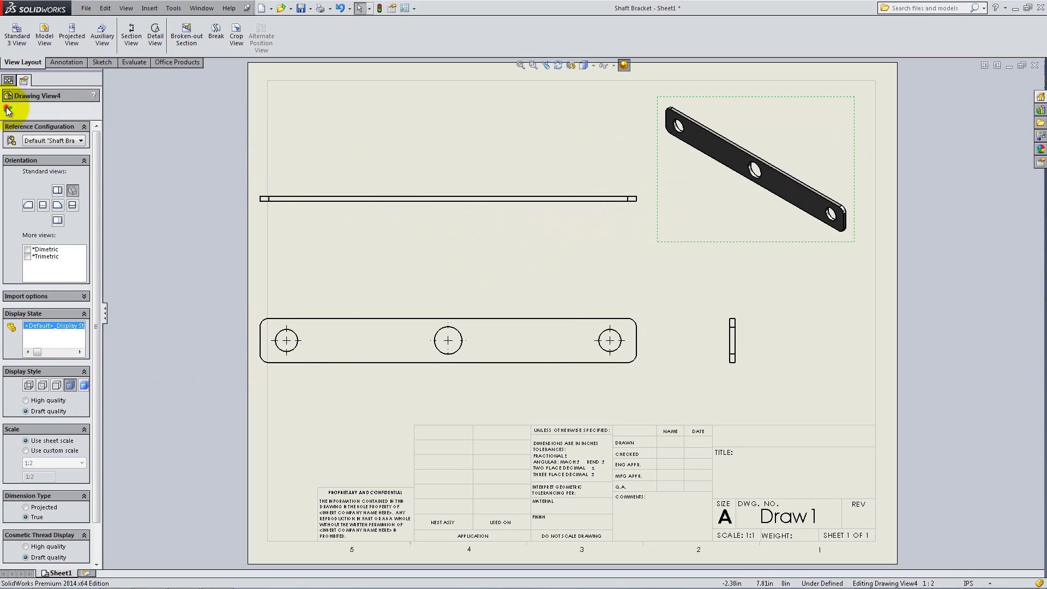
Step: Insert Model Items from the entire model, importing dimensions into all views
{"action": "left_click", "coordinate": [7, 110]}
{"action": "left_click", "coordinate": [70, 63]}
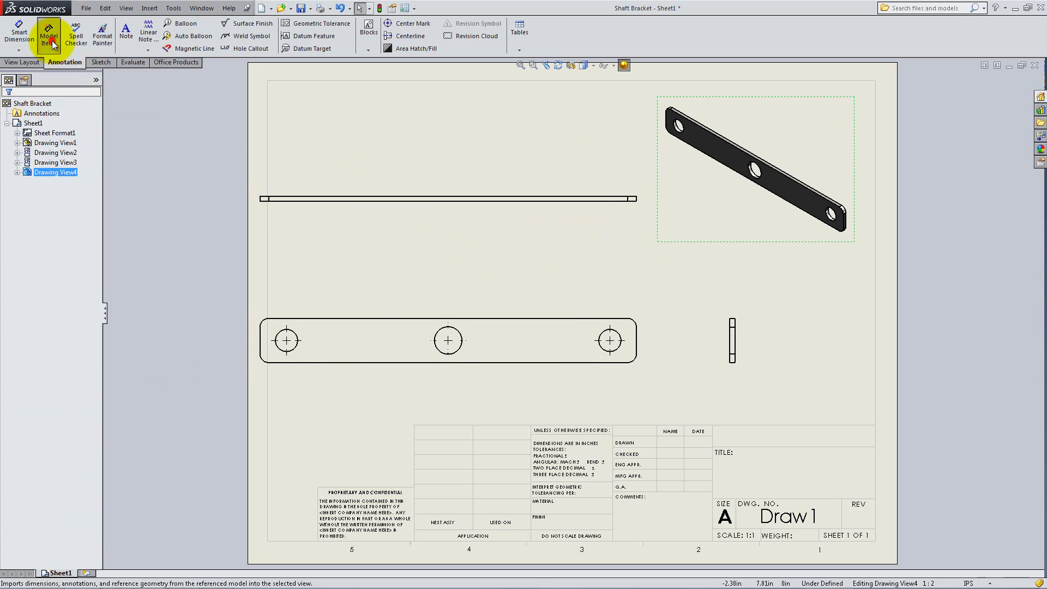
{"action": "left_click", "coordinate": [51, 42]}
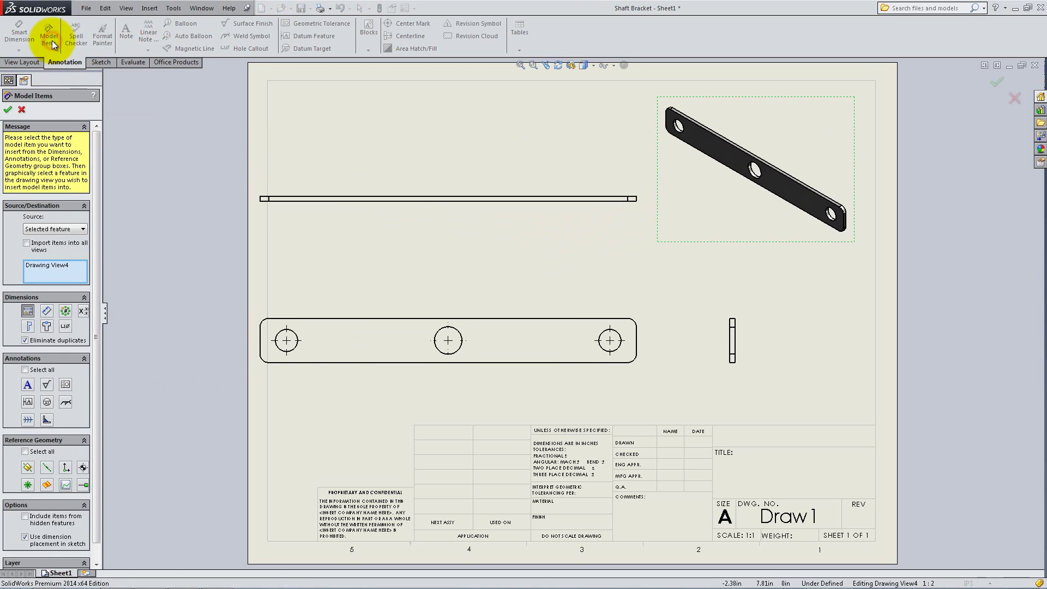
{"action": "left_click", "coordinate": [54, 229]}
{"action": "left_click", "coordinate": [41, 237]}
{"action": "left_click", "coordinate": [42, 246]}
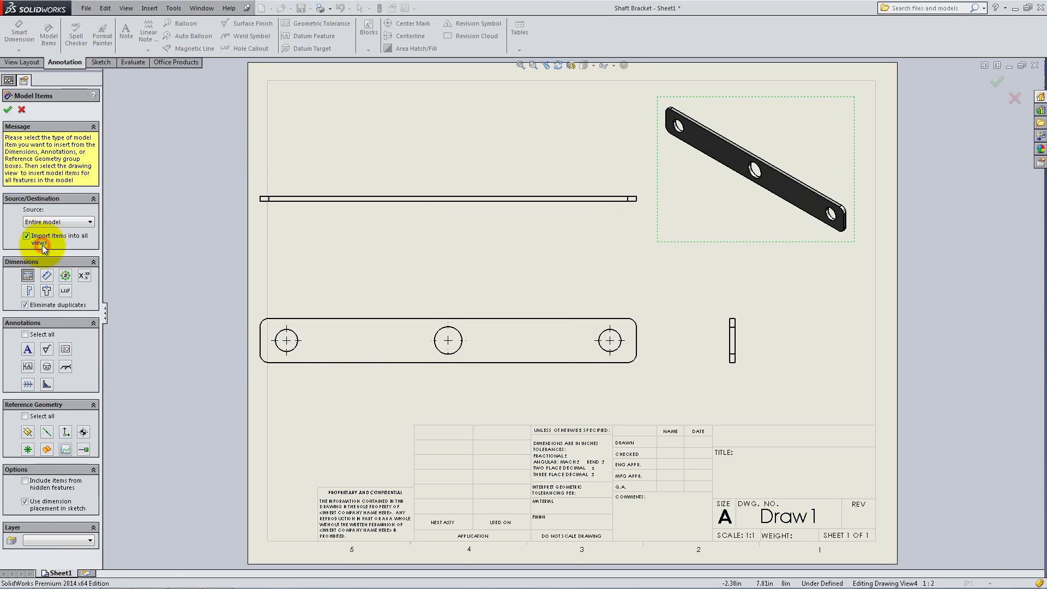
{"action": "left_click", "coordinate": [7, 111]}
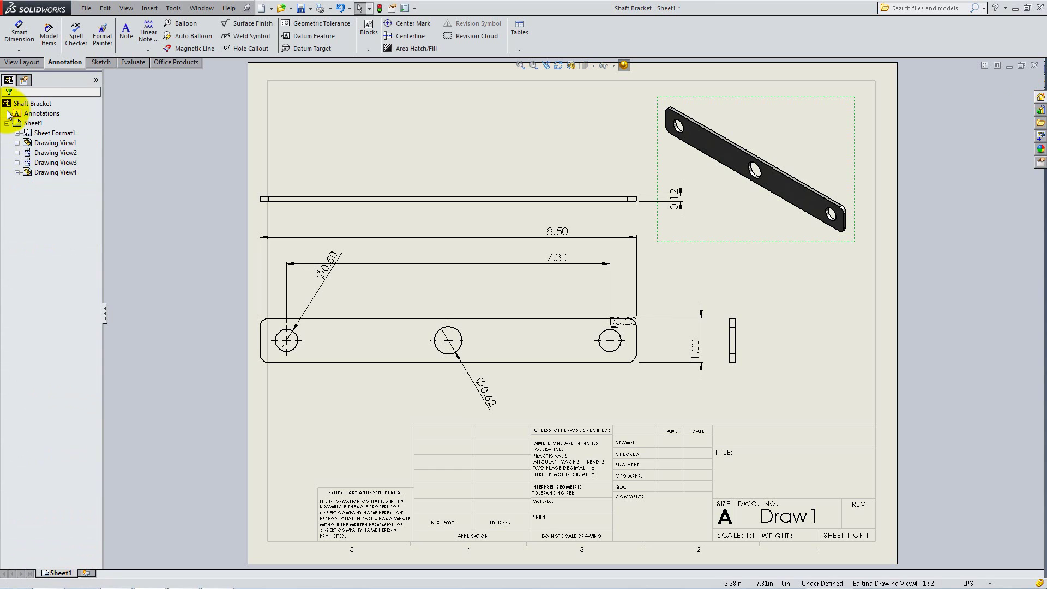
Step: Set the document's overall drafting standard to ANSI in Document Properties
{"action": "left_click", "coordinate": [407, 8]}
{"action": "left_click", "coordinate": [183, 141]}
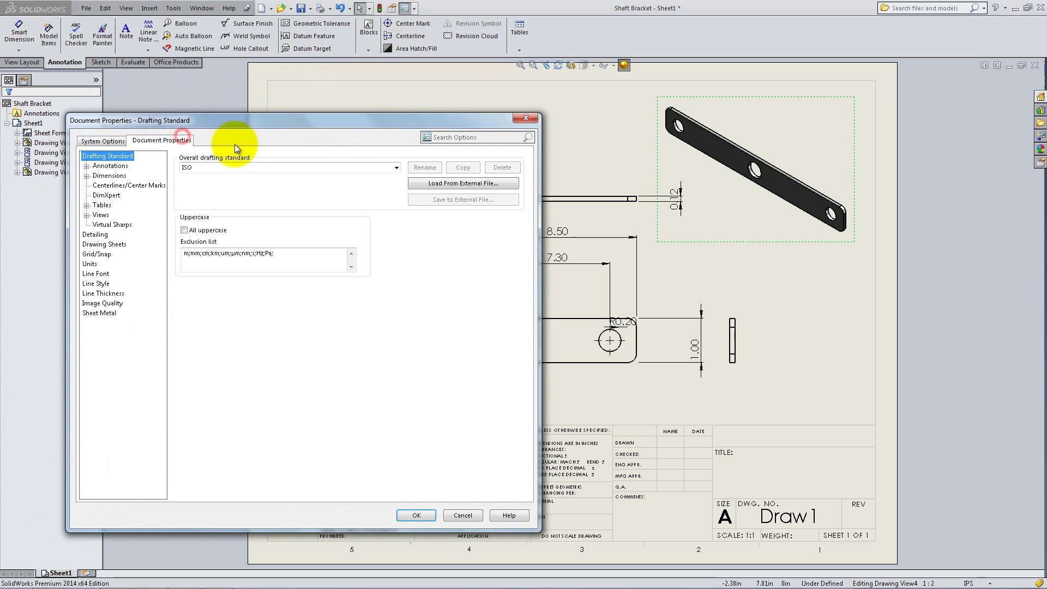
{"action": "left_click", "coordinate": [396, 168]}
{"action": "left_click", "coordinate": [391, 177]}
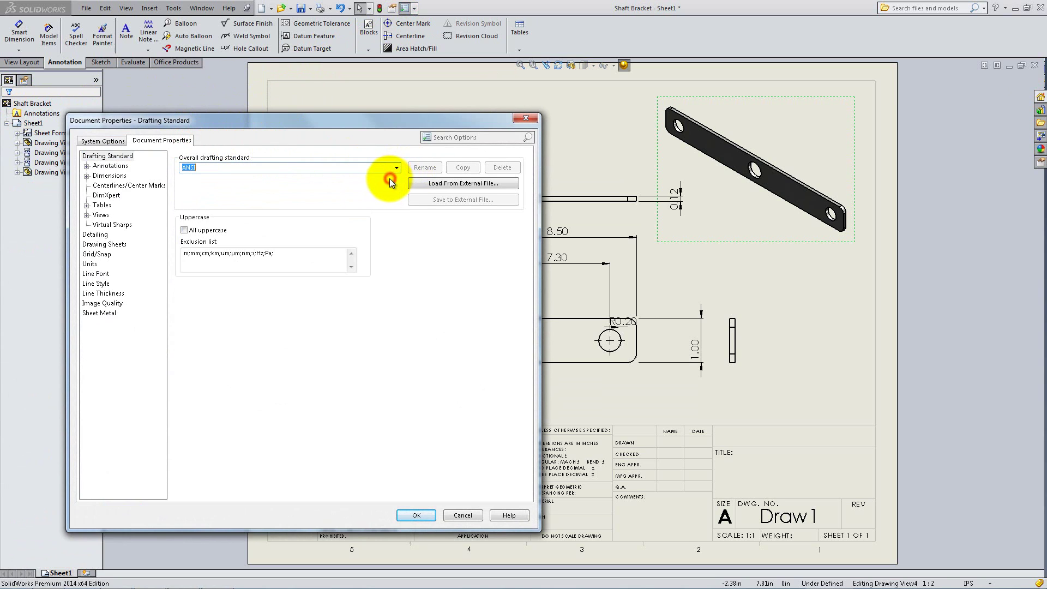
{"action": "left_click", "coordinate": [413, 515]}
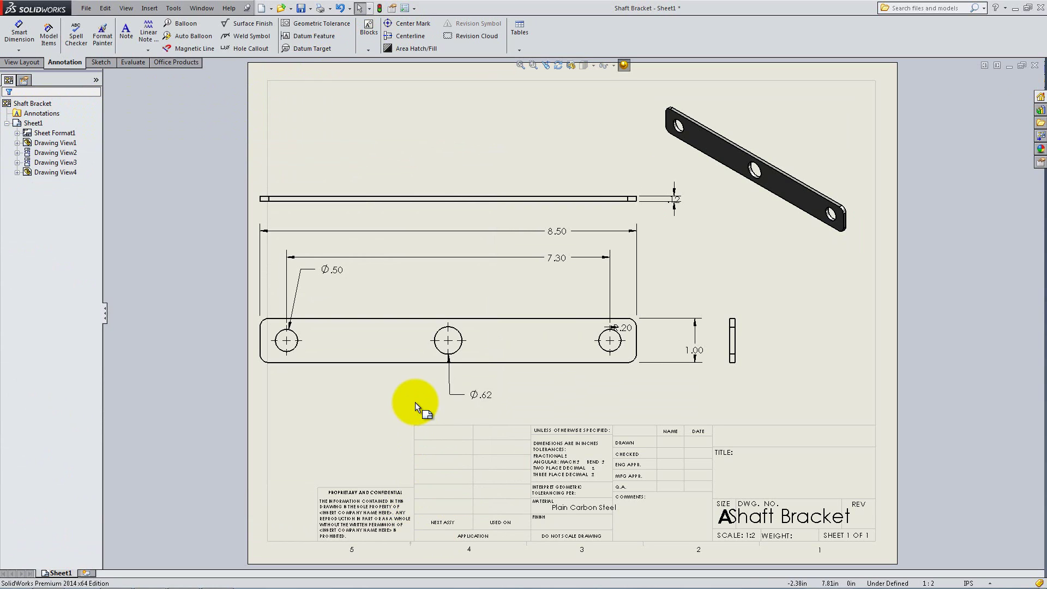
Step: Shift the main views and move the 7.30, 8.50, Ø.50 and Ø.62 dimensions clear of geometry
{"action": "mouse_move", "coordinate": [410, 374]}
{"action": "left_mouse_down"}
{"action": "mouse_move", "coordinate": [457, 362]}
{"action": "mouse_move", "coordinate": [457, 398]}
{"action": "mouse_move", "coordinate": [492, 386]}
{"action": "mouse_move", "coordinate": [453, 387]}
{"action": "left_mouse_up"}
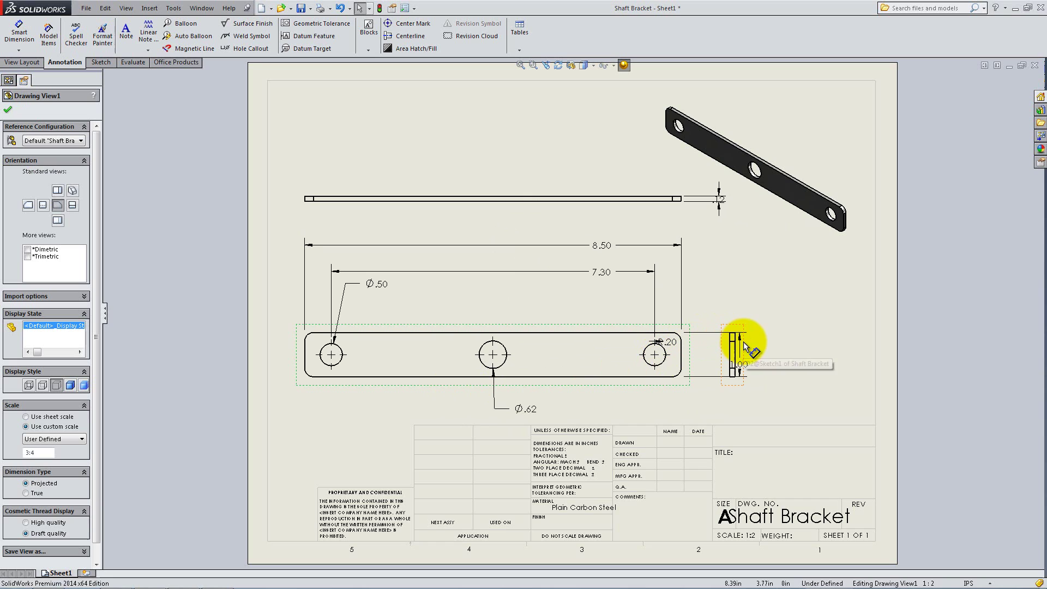
{"action": "left_click_drag", "start_coordinate": [796, 343], "coordinate": [809, 344]}
{"action": "left_click_drag", "start_coordinate": [601, 271], "coordinate": [494, 288]}
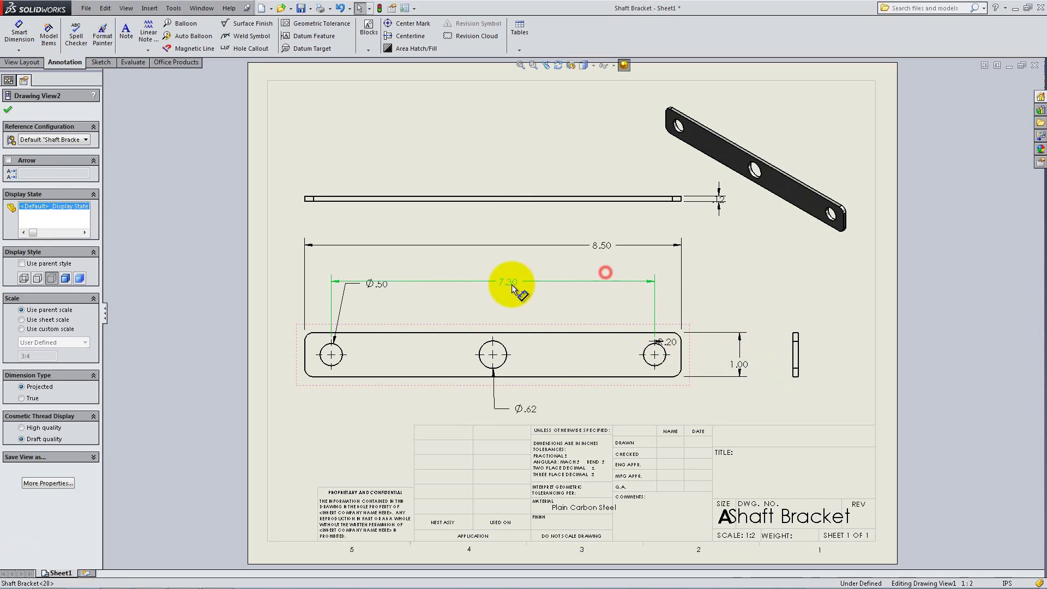
{"action": "left_click_drag", "start_coordinate": [600, 245], "coordinate": [490, 257]}
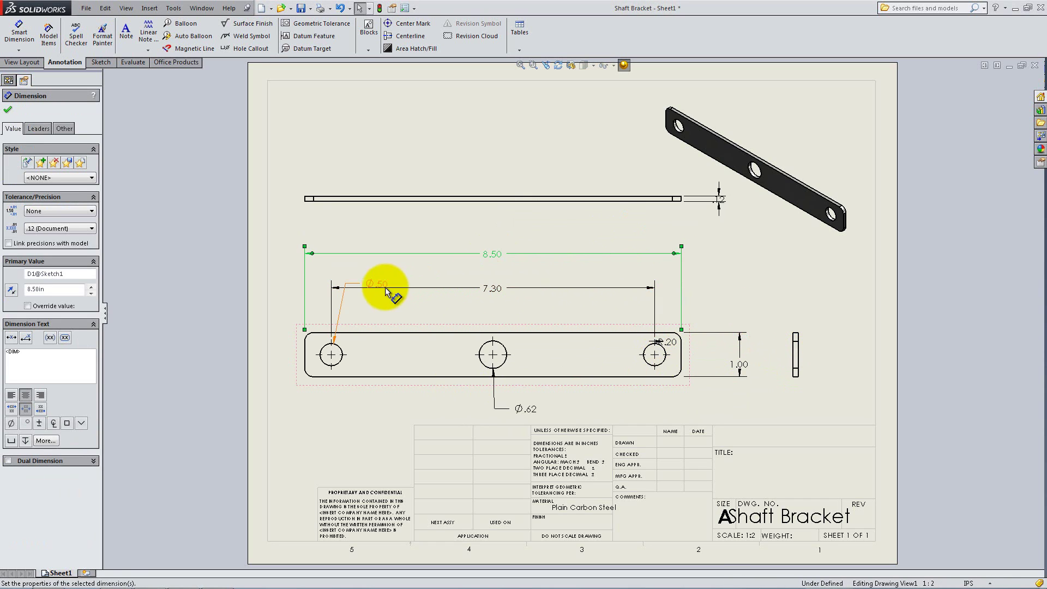
{"action": "mouse_move", "coordinate": [386, 292]}
{"action": "left_mouse_down"}
{"action": "mouse_move", "coordinate": [292, 428]}
{"action": "mouse_move", "coordinate": [304, 410]}
{"action": "left_mouse_up"}
{"action": "left_click_drag", "start_coordinate": [553, 419], "coordinate": [459, 418]}
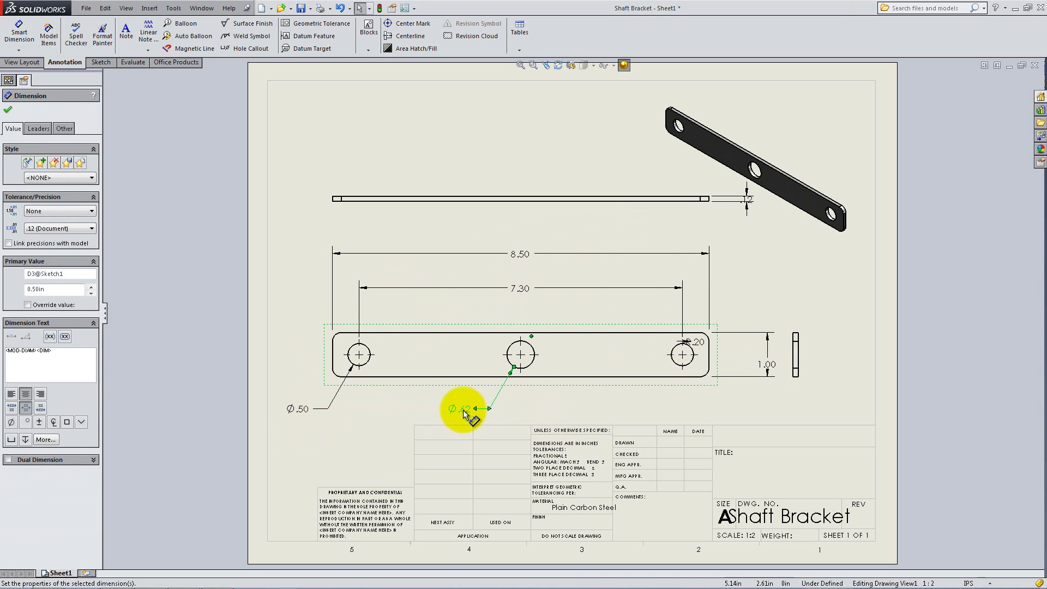
Step: Reposition the R.20 radius, .12 thickness and 1.00 height dimensions beside the views
{"action": "left_click", "coordinate": [671, 352]}
{"action": "mouse_move", "coordinate": [672, 353]}
{"action": "left_mouse_down"}
{"action": "mouse_move", "coordinate": [683, 352]}
{"action": "mouse_move", "coordinate": [355, 346]}
{"action": "mouse_move", "coordinate": [337, 341]}
{"action": "mouse_move", "coordinate": [374, 346]}
{"action": "mouse_move", "coordinate": [290, 306]}
{"action": "left_mouse_up"}
{"action": "left_click", "coordinate": [334, 331]}
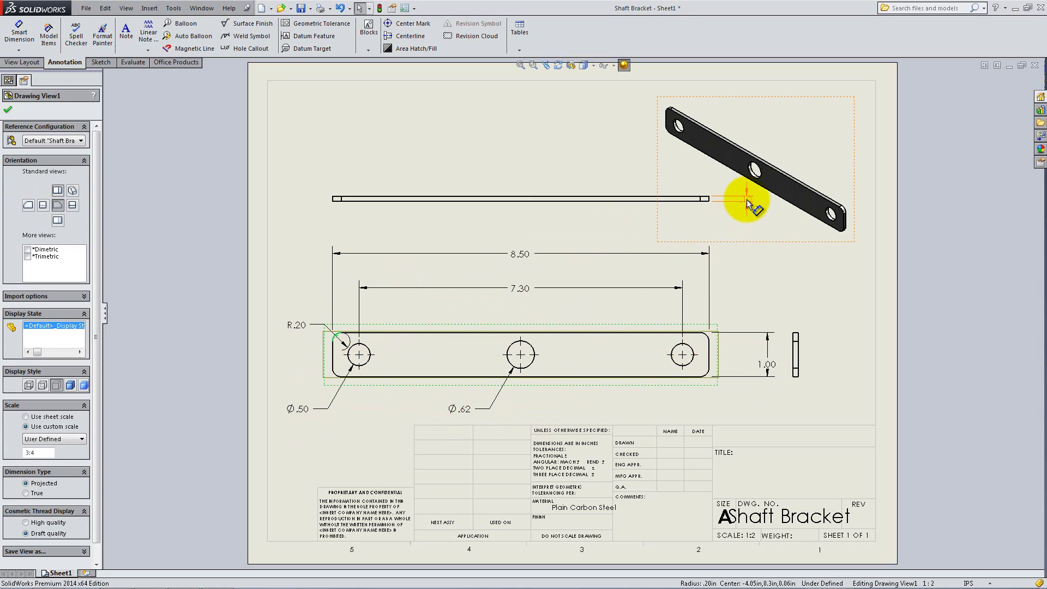
{"action": "mouse_move", "coordinate": [747, 199]}
{"action": "left_mouse_down"}
{"action": "mouse_move", "coordinate": [337, 203]}
{"action": "mouse_move", "coordinate": [292, 164]}
{"action": "mouse_move", "coordinate": [306, 159]}
{"action": "left_mouse_up"}
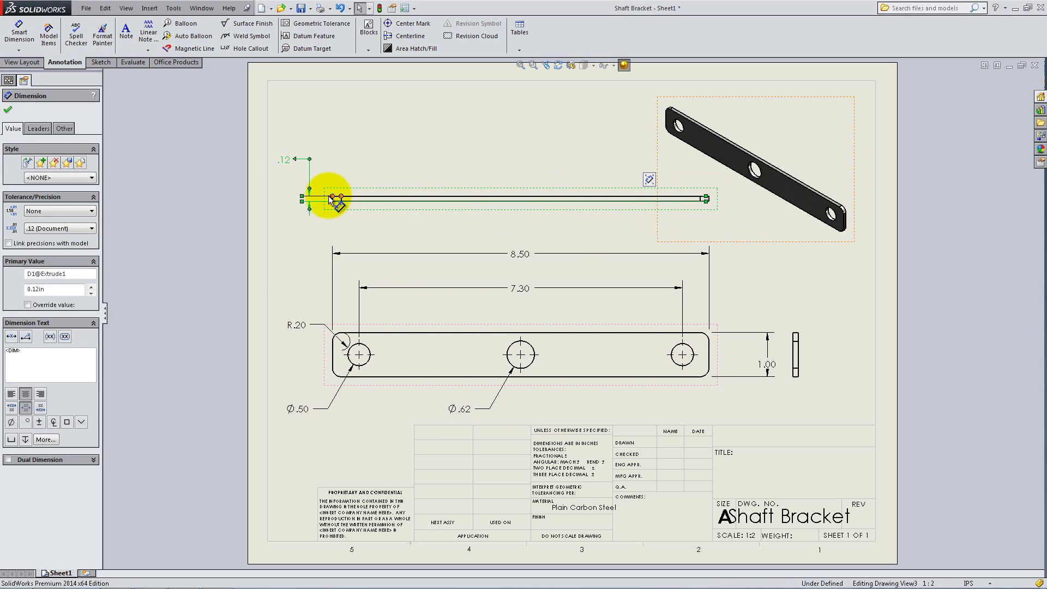
{"action": "left_click_drag", "start_coordinate": [702, 201], "coordinate": [331, 202]}
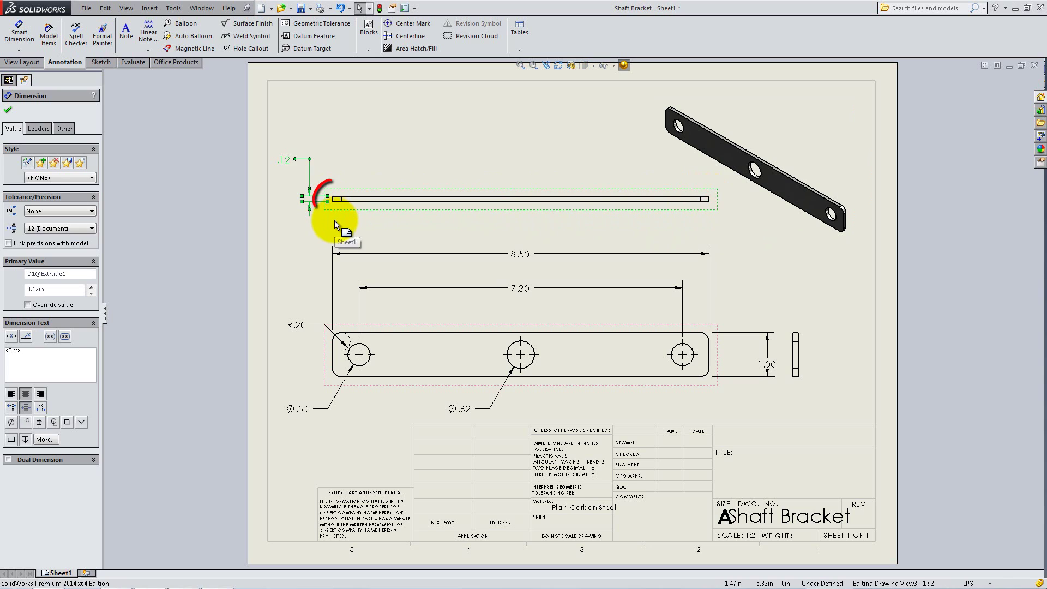
{"action": "left_click", "coordinate": [335, 221]}
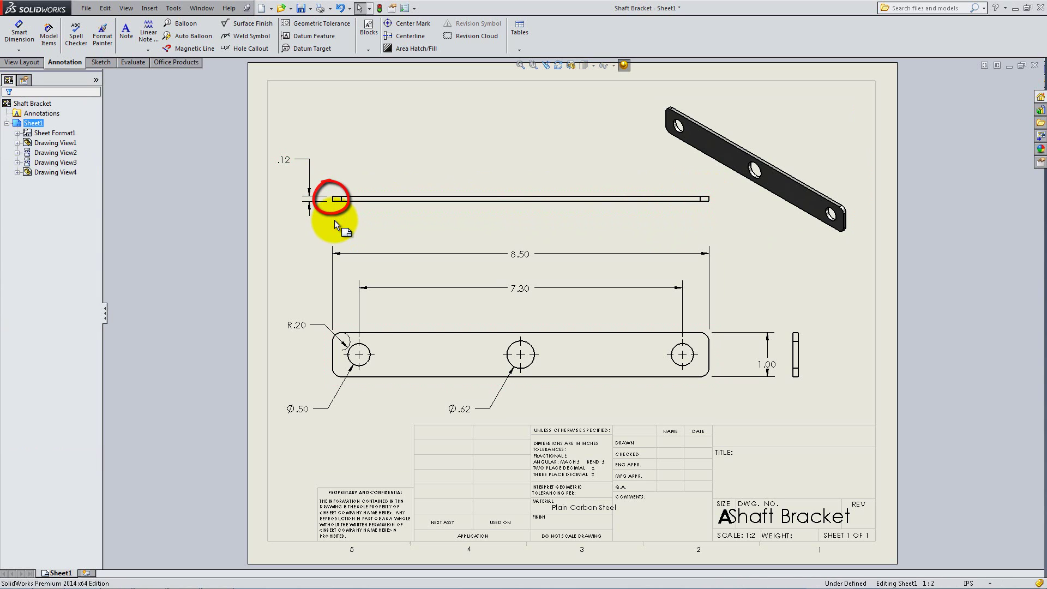
{"action": "mouse_move", "coordinate": [769, 371]}
{"action": "left_mouse_down"}
{"action": "mouse_move", "coordinate": [763, 353]}
{"action": "mouse_move", "coordinate": [743, 352]}
{"action": "left_mouse_up"}
Step: Remove the old R.20 and re-dimension the left corner arc radius, placed up-left
{"action": "left_click", "coordinate": [305, 335]}
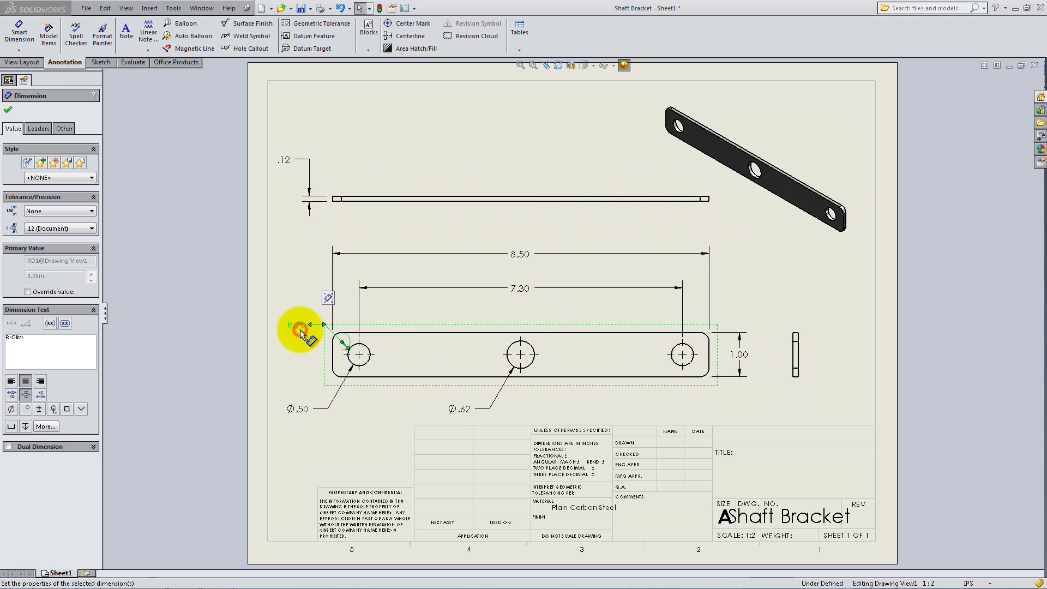
{"action": "key", "text": "Escape"}
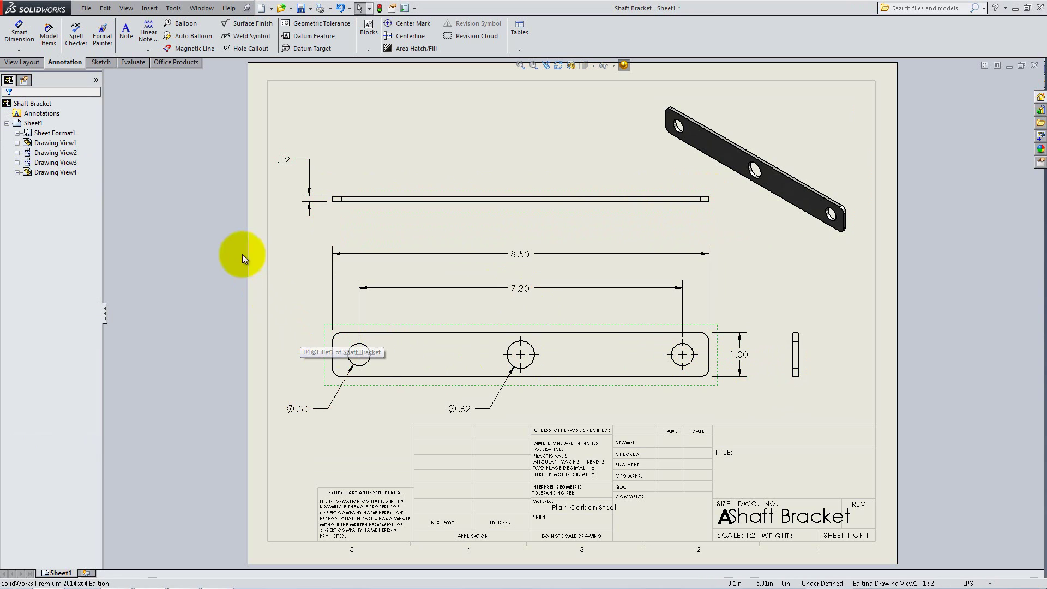
{"action": "left_click", "coordinate": [30, 41]}
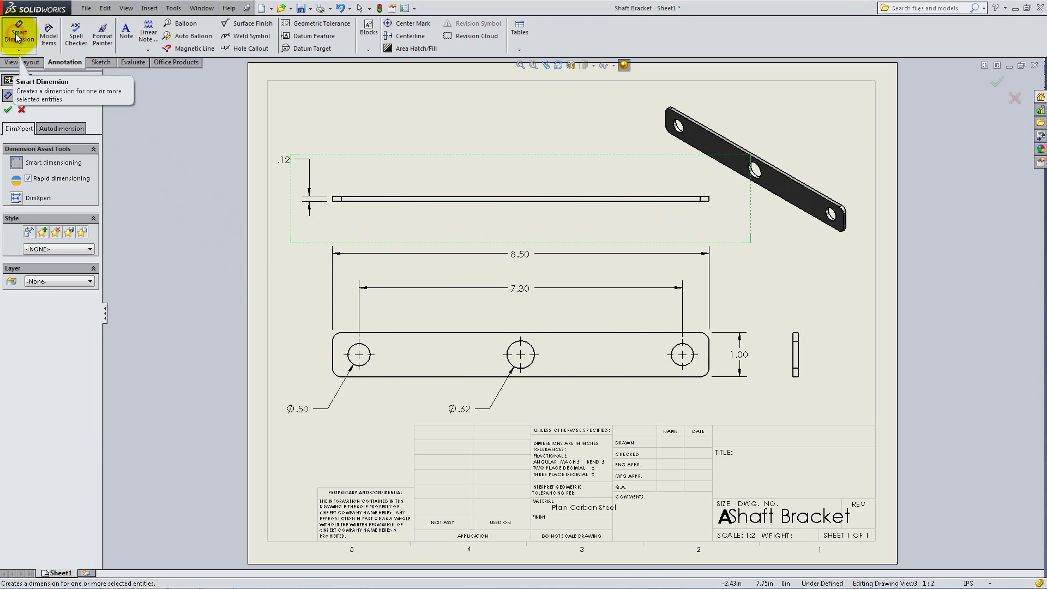
{"action": "left_click", "coordinate": [337, 336]}
{"action": "left_click", "coordinate": [294, 309]}
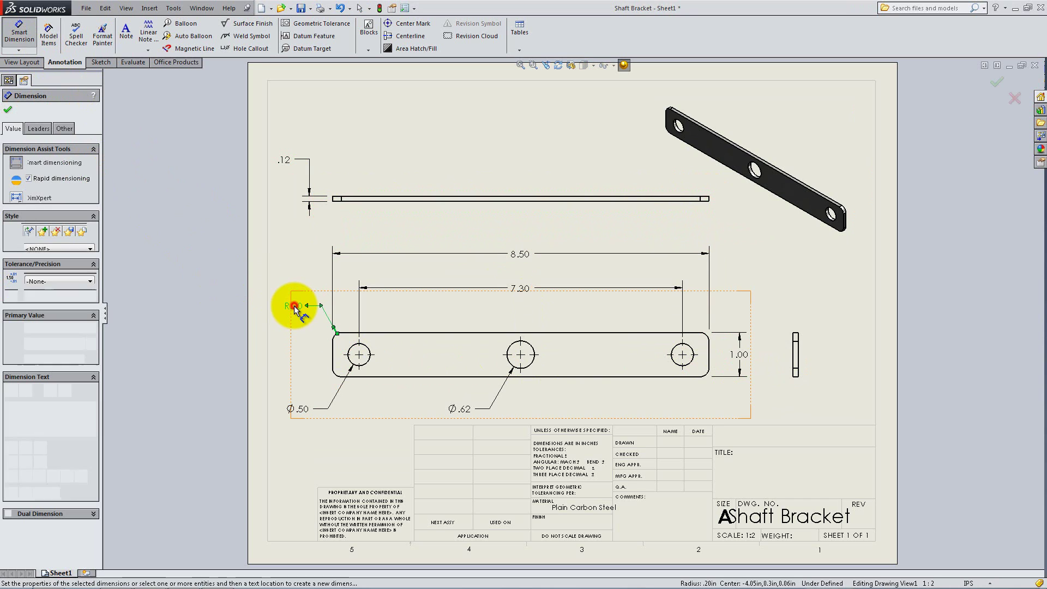
{"action": "left_click", "coordinate": [7, 109]}
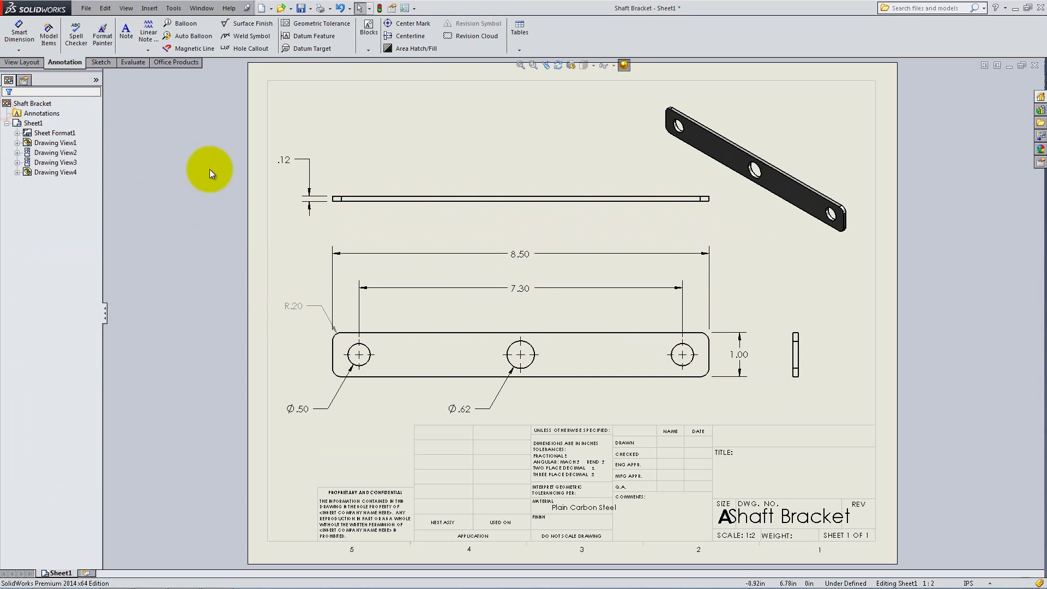
Step: Remove tangent edges from the top view and set it to Hidden Lines Visible
{"action": "right_click", "coordinate": [347, 192]}
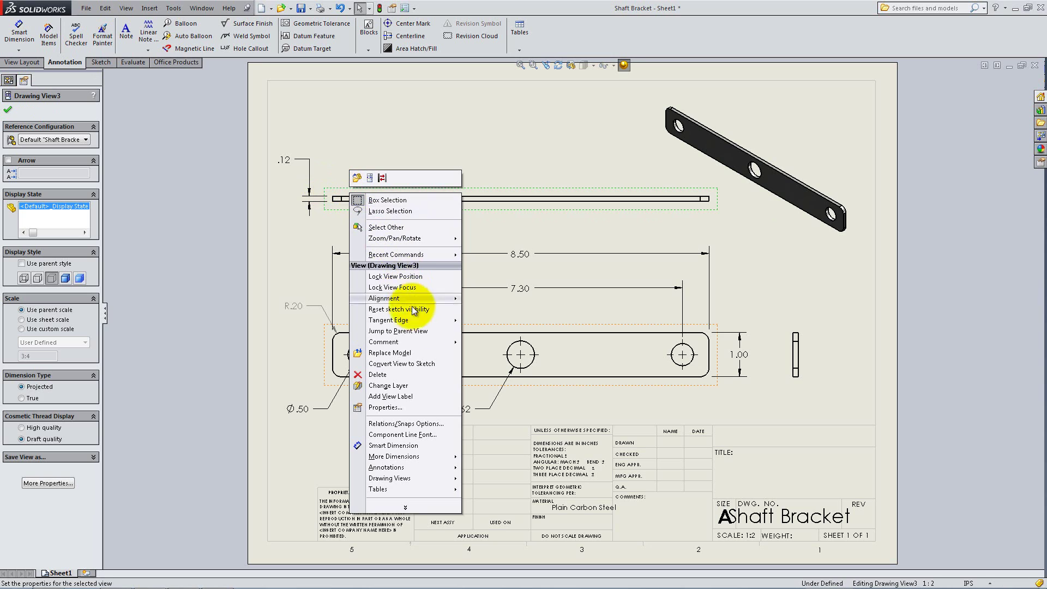
{"action": "mouse_move", "coordinate": [428, 324]}
{"action": "left_click", "coordinate": [496, 341]}
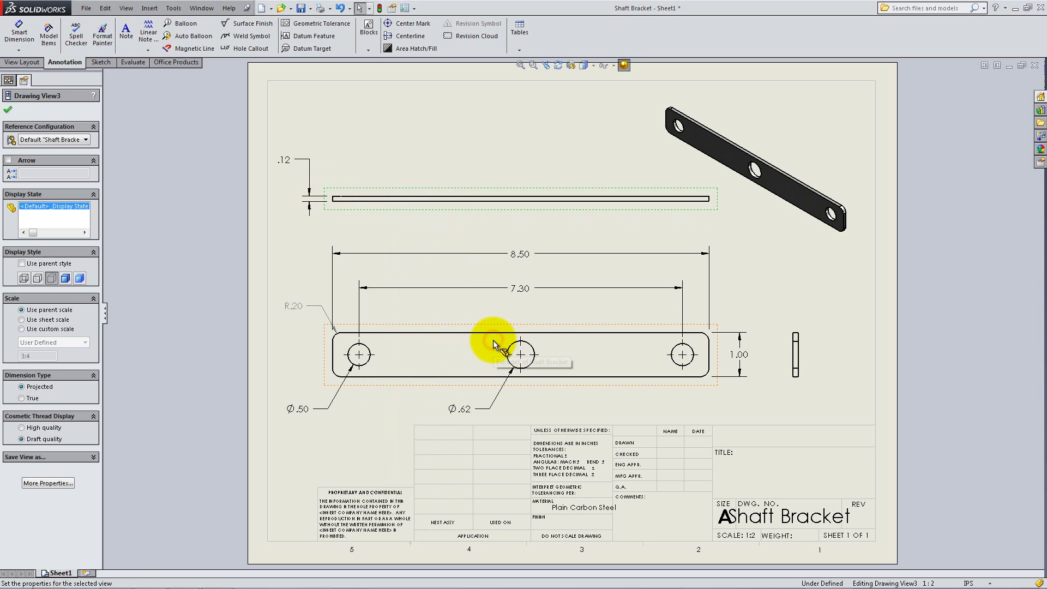
{"action": "left_click", "coordinate": [39, 279]}
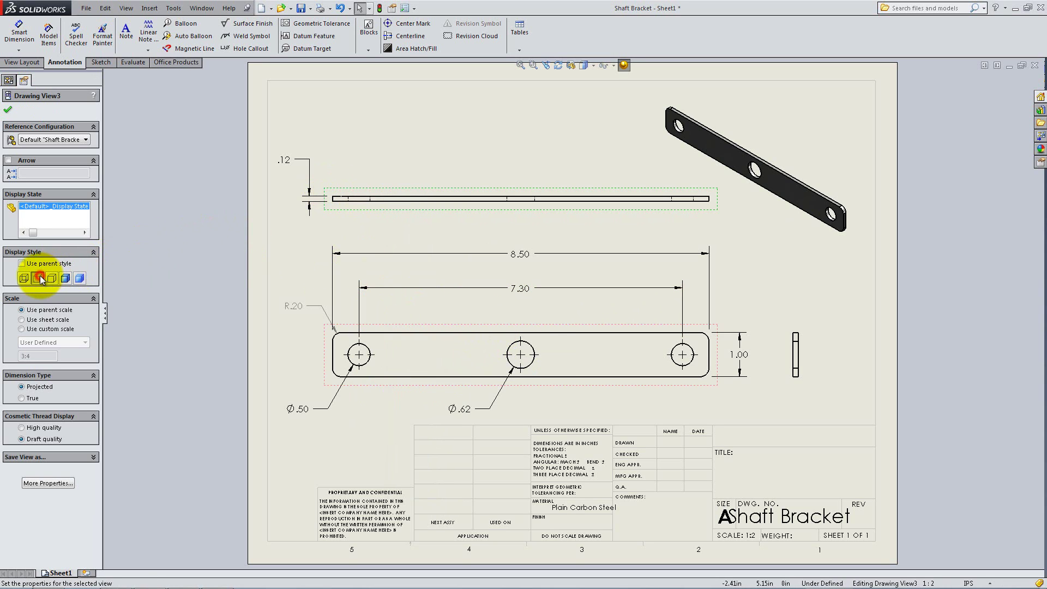
{"action": "left_click", "coordinate": [7, 111]}
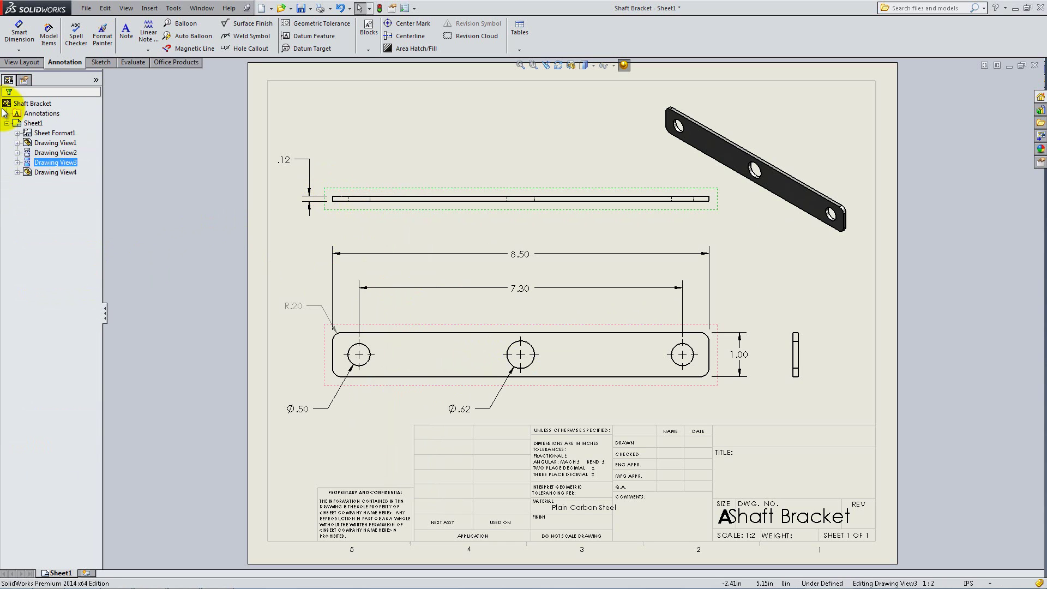
Step: Add centerlines through the three holes in the top view
{"action": "left_click", "coordinate": [336, 196]}
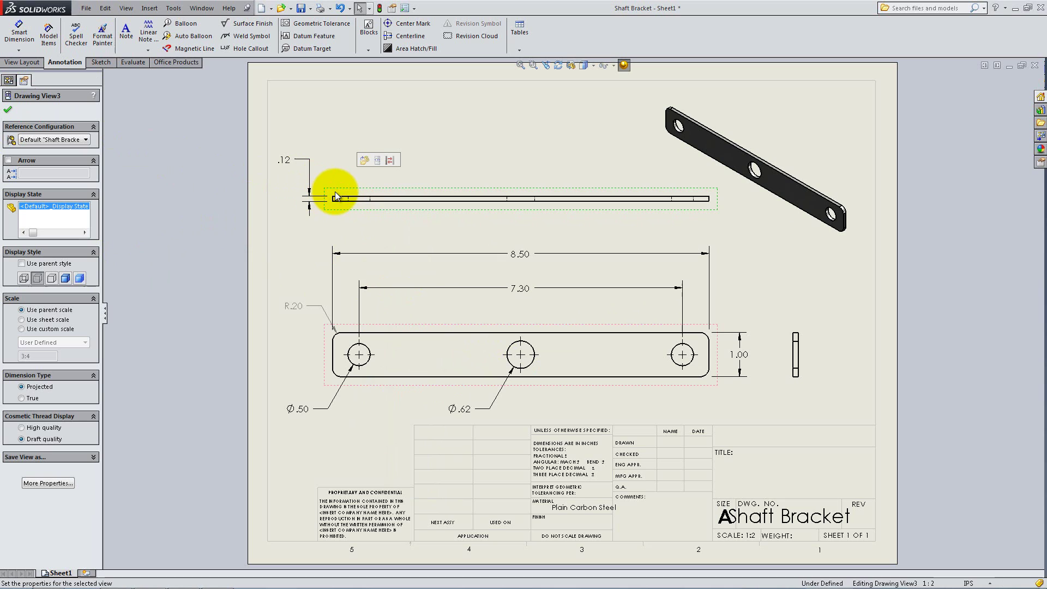
{"action": "left_click", "coordinate": [391, 37]}
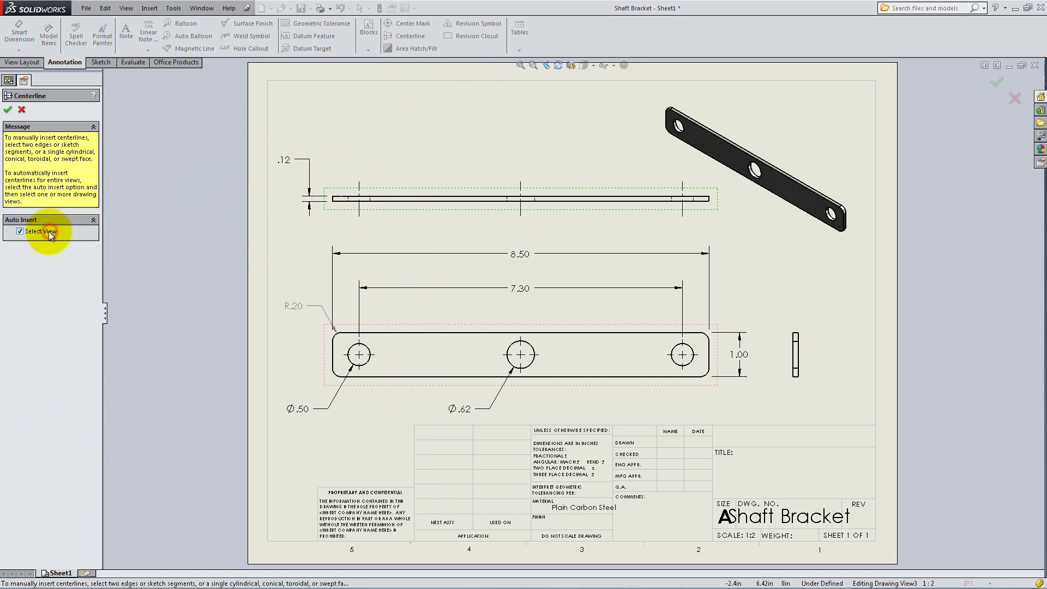
{"action": "left_click", "coordinate": [8, 109]}
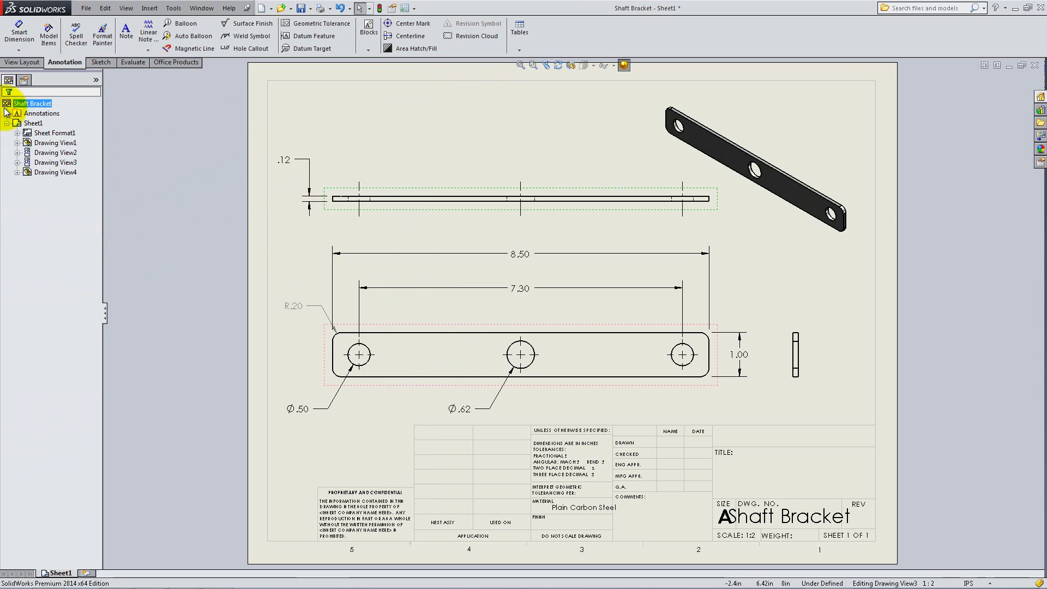
Step: Hide the narrow right-side view
{"action": "right_click", "coordinate": [788, 345]}
{"action": "left_click", "coordinate": [840, 581]}
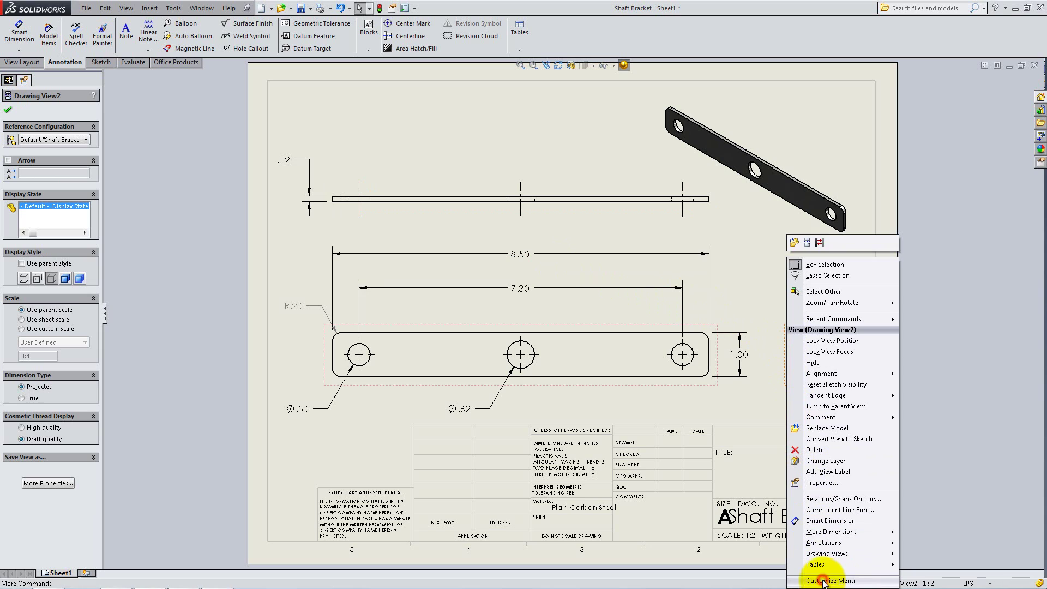
{"action": "left_click", "coordinate": [817, 364]}
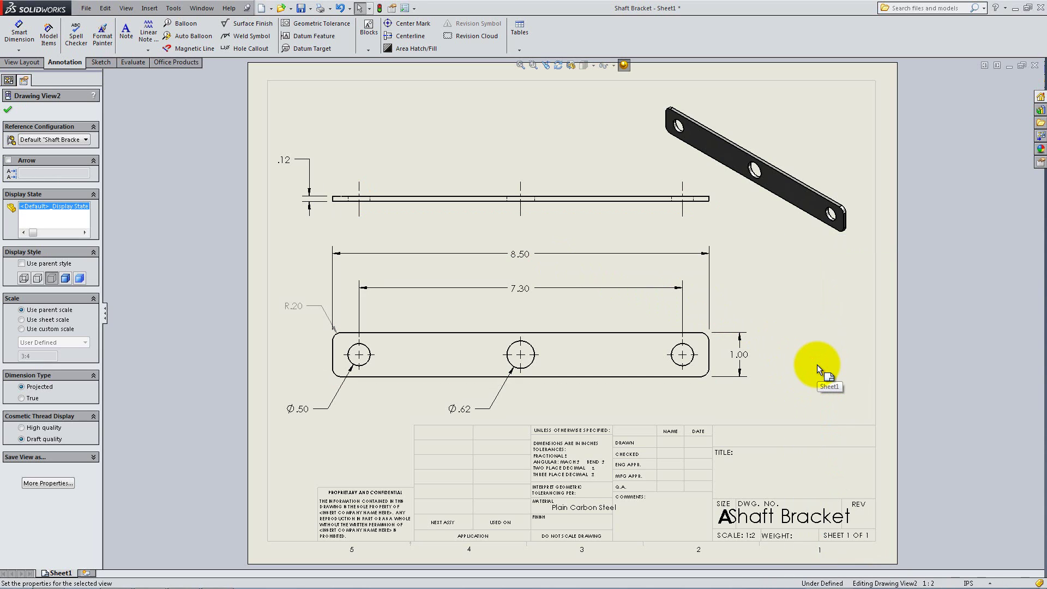
Step: Close the view settings and switch the sheet into Edit Sheet Format mode
{"action": "left_click", "coordinate": [7, 109]}
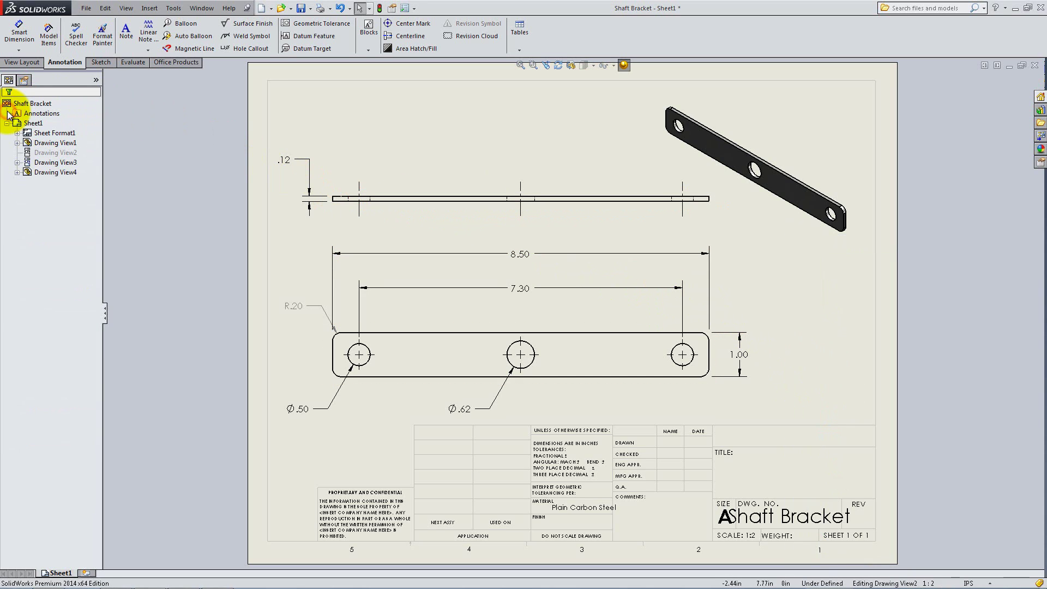
{"action": "right_click", "coordinate": [372, 417]}
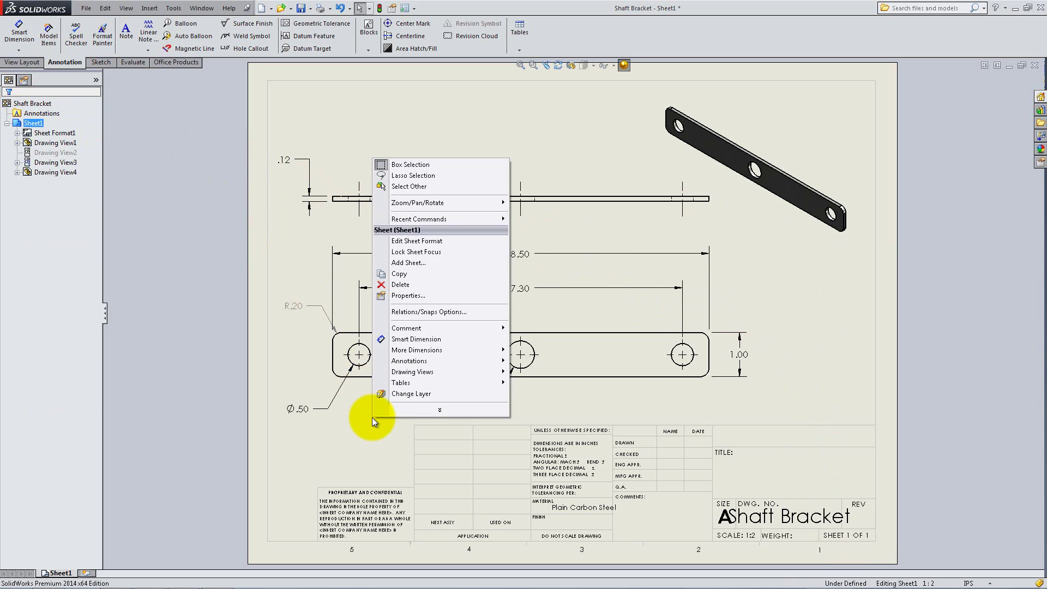
{"action": "left_click", "coordinate": [436, 241]}
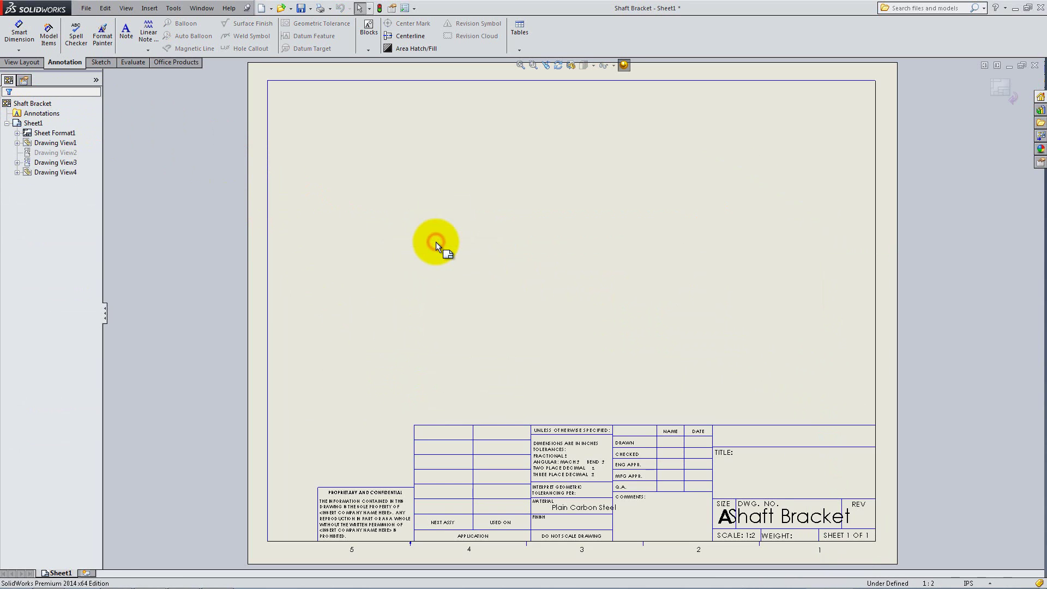
Step: Set the Shaft Bracket title note to font size 18 and enter revision A in REV
{"action": "double_click", "coordinate": [792, 516]}
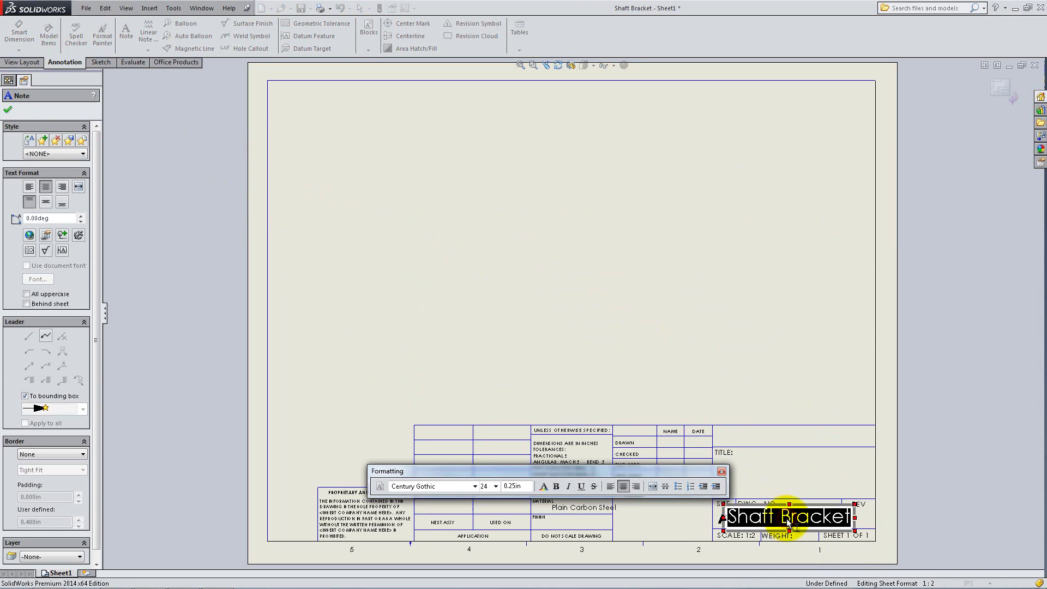
{"action": "left_click", "coordinate": [495, 486]}
{"action": "left_click", "coordinate": [486, 411]}
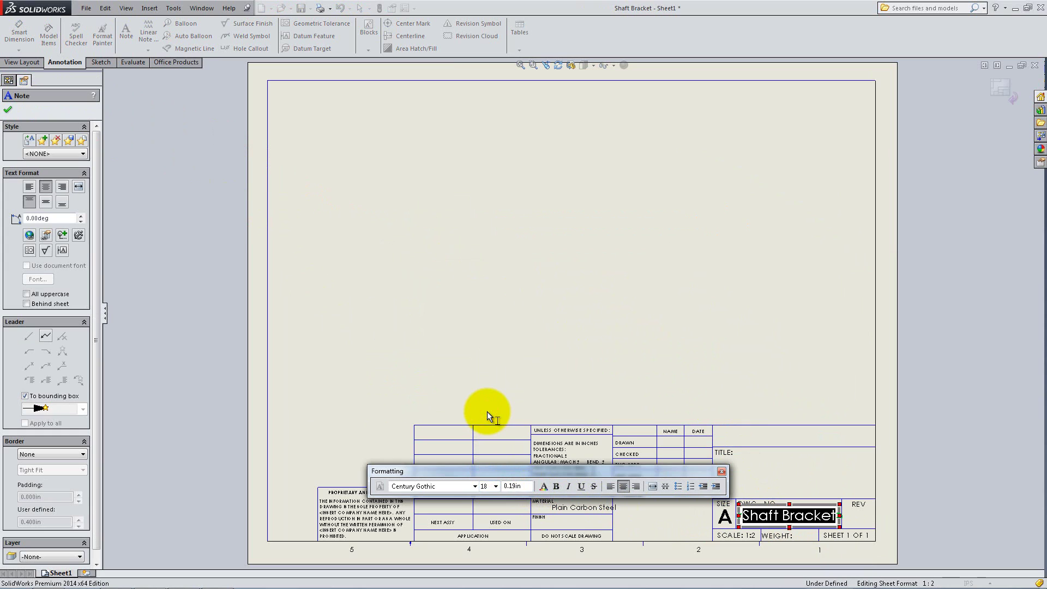
{"action": "left_click", "coordinate": [859, 520]}
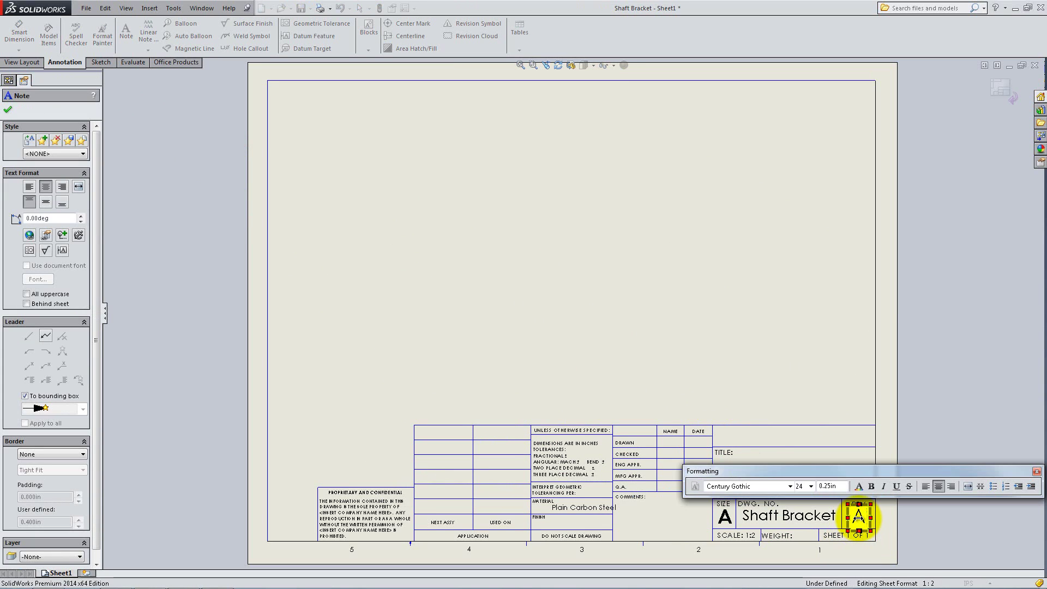
{"action": "key", "text": "Escape"}
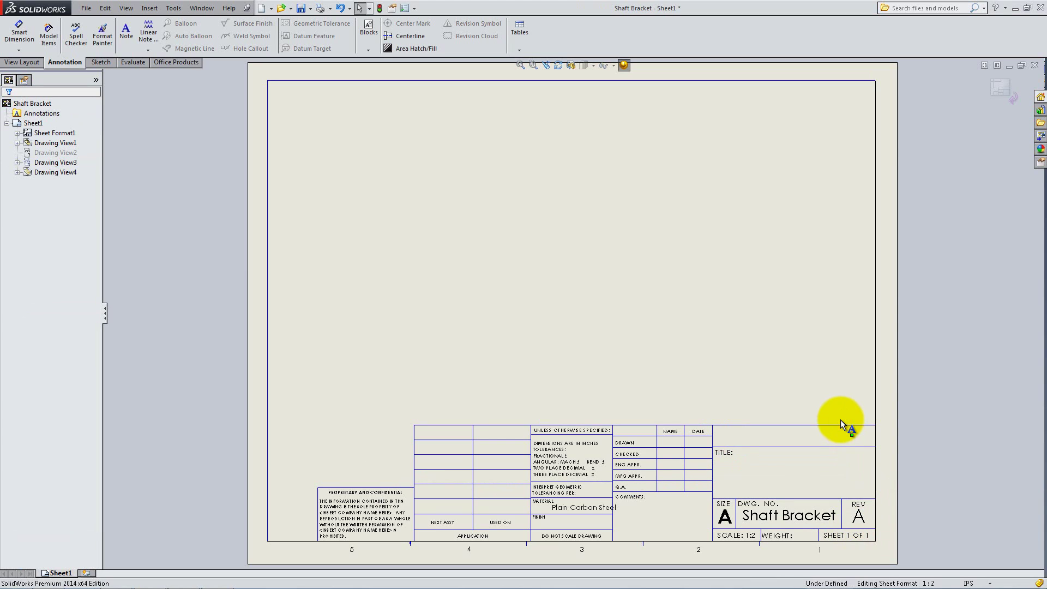
Step: Add a DrawnBy custom property to the drawing, set to the drafter's initials
{"action": "left_click", "coordinate": [85, 8]}
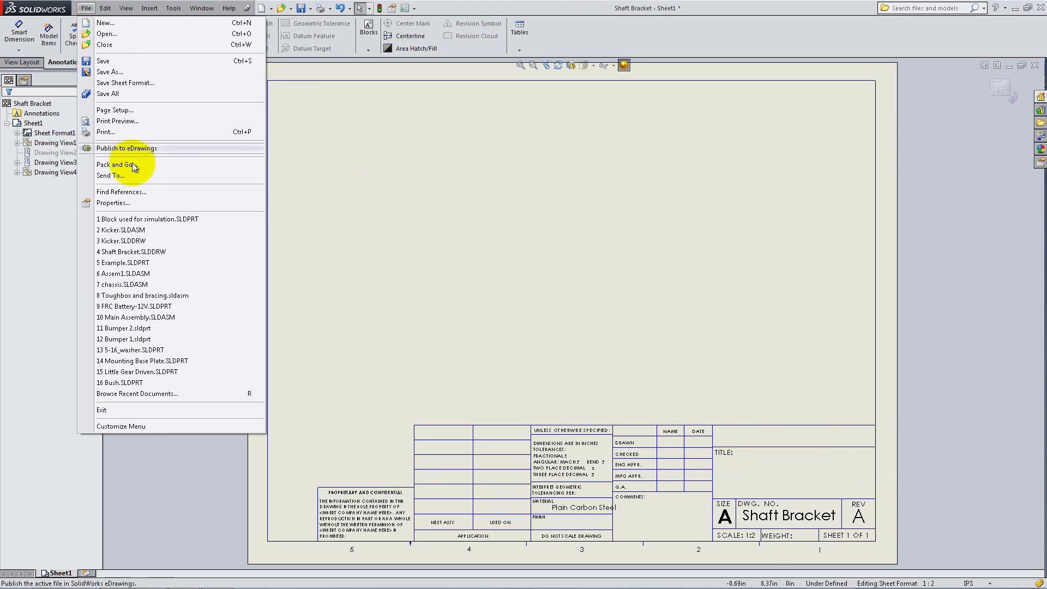
{"action": "left_click", "coordinate": [132, 203]}
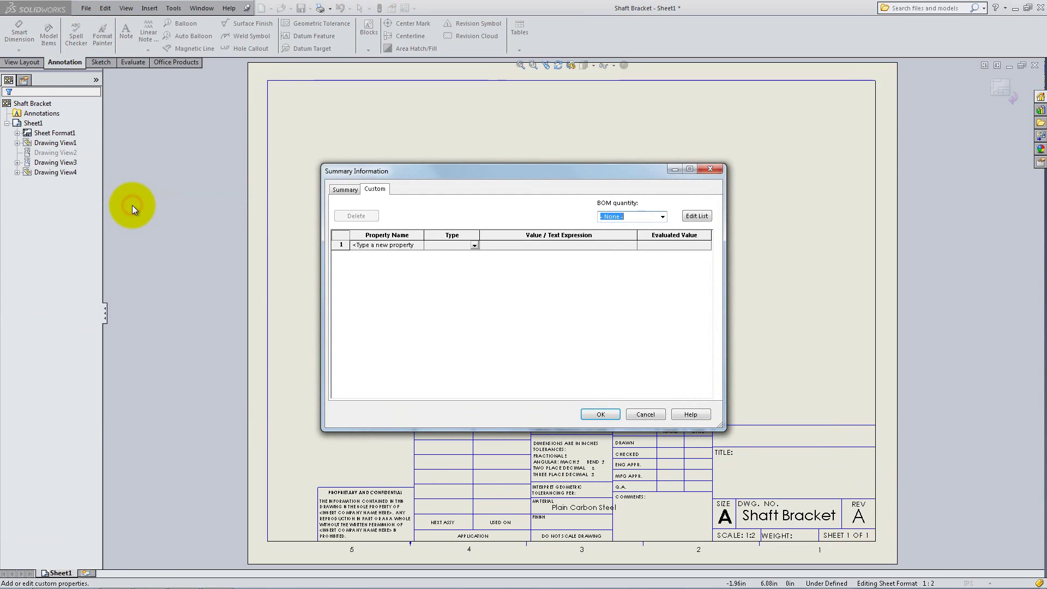
{"action": "left_click", "coordinate": [390, 245]}
{"action": "left_click", "coordinate": [418, 246]}
{"action": "scroll", "coordinate": [401, 290], "scroll_direction": "down", "scroll_amount": 5}
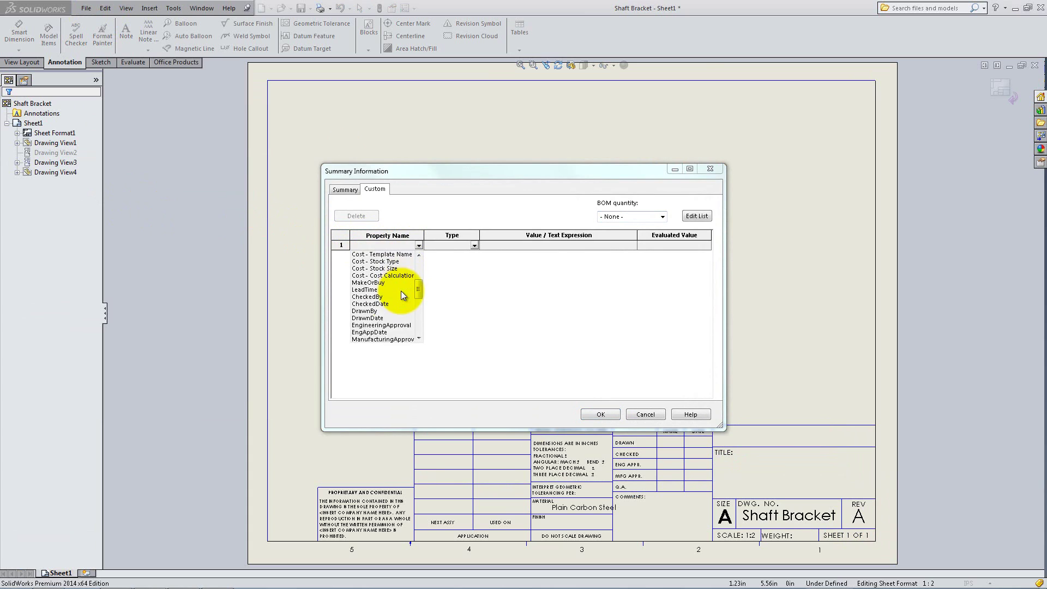
{"action": "left_click", "coordinate": [364, 311]}
{"action": "left_click", "coordinate": [482, 245]}
{"action": "type", "text": "RD"}
Step: Add a DrawnDate custom property with the value 07/30/2014
{"action": "left_click", "coordinate": [408, 257]}
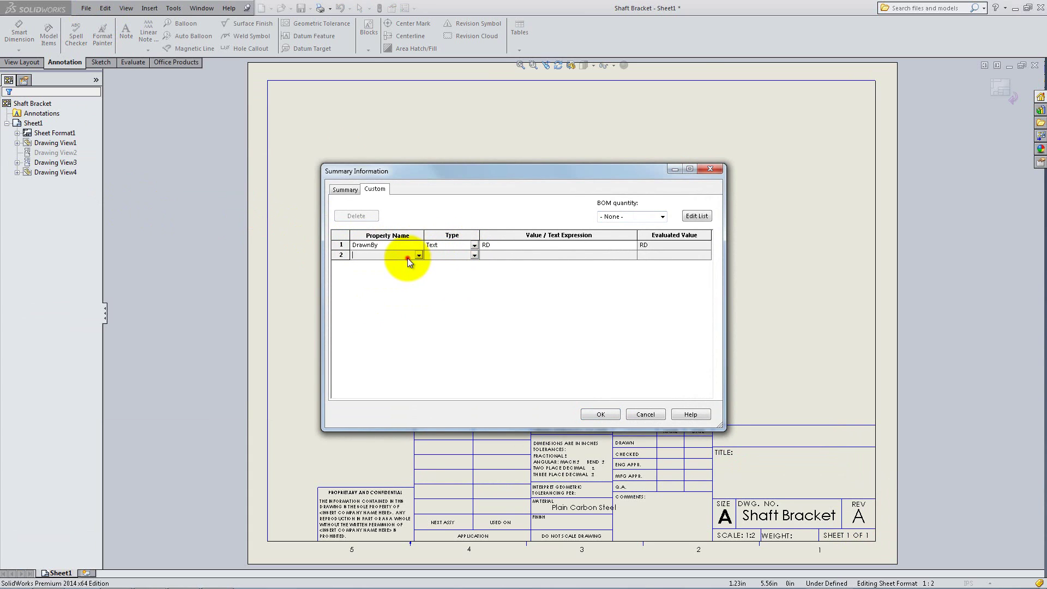
{"action": "left_click", "coordinate": [418, 255]}
{"action": "scroll", "coordinate": [400, 289], "scroll_direction": "down", "scroll_amount": 3}
{"action": "left_click", "coordinate": [382, 278]}
{"action": "left_click", "coordinate": [489, 256]}
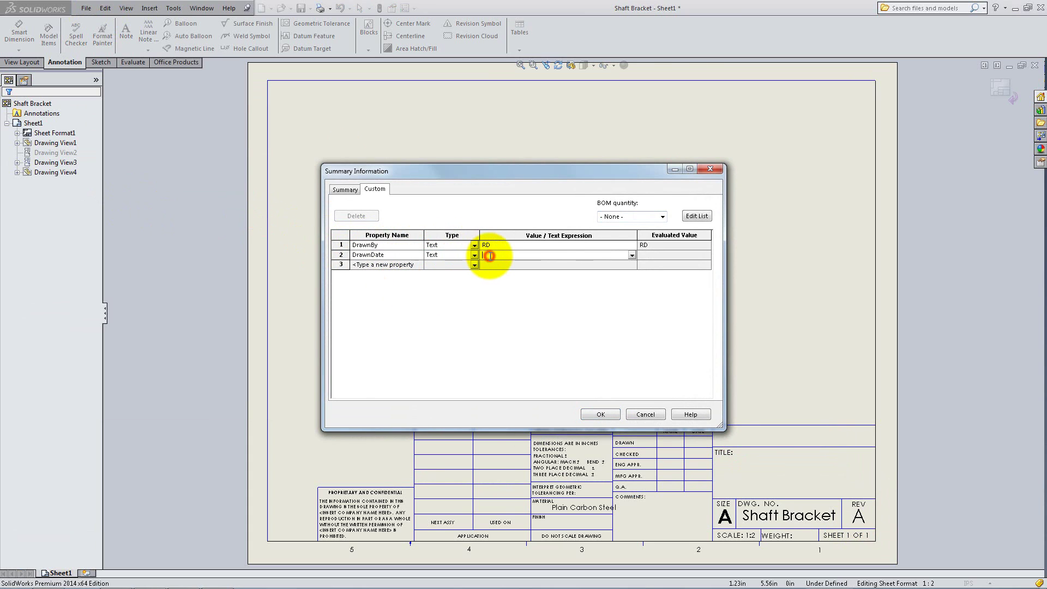
{"action": "type", "text": "07/30/2014"}
Step: Add CompanyName as 'SOLIDWORKS Education' and apply the custom properties
{"action": "left_click", "coordinate": [418, 266]}
{"action": "scroll", "coordinate": [401, 295], "scroll_direction": "down", "scroll_amount": 5}
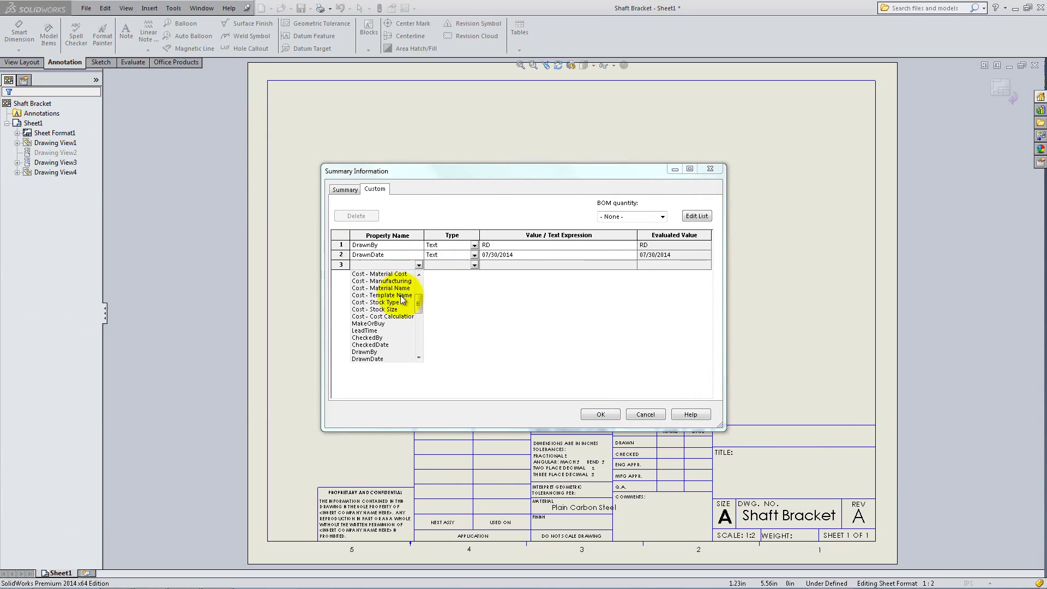
{"action": "left_click", "coordinate": [393, 322]}
{"action": "key", "text": "Caps_Lock"}
{"action": "type", "text": "SOLIDWORKS"}
{"action": "key", "text": "Caps_Lock"}
{"action": "type", "text": "Education"}
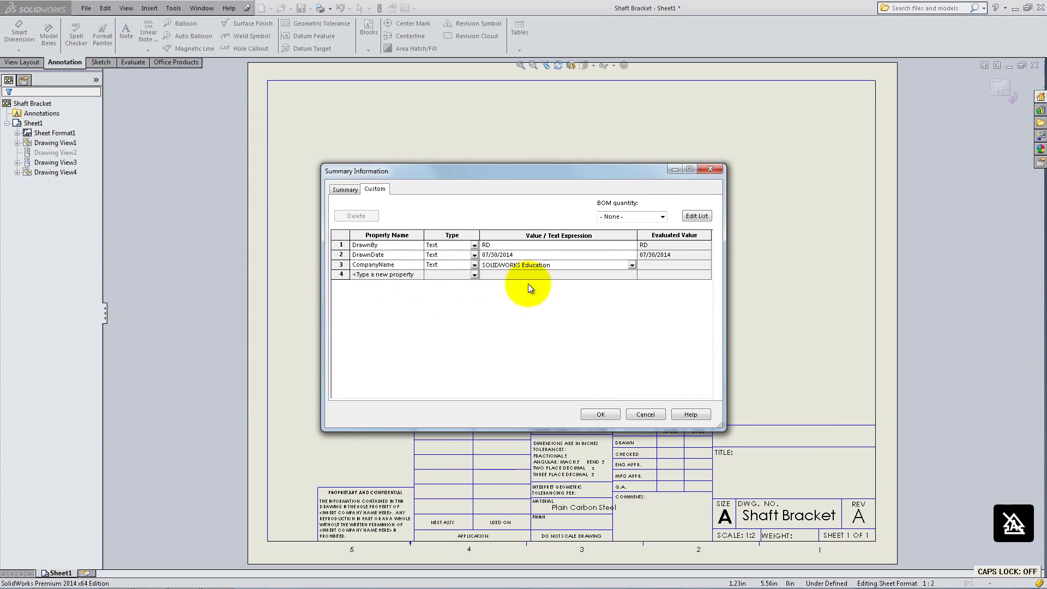
{"action": "left_click", "coordinate": [600, 414]}
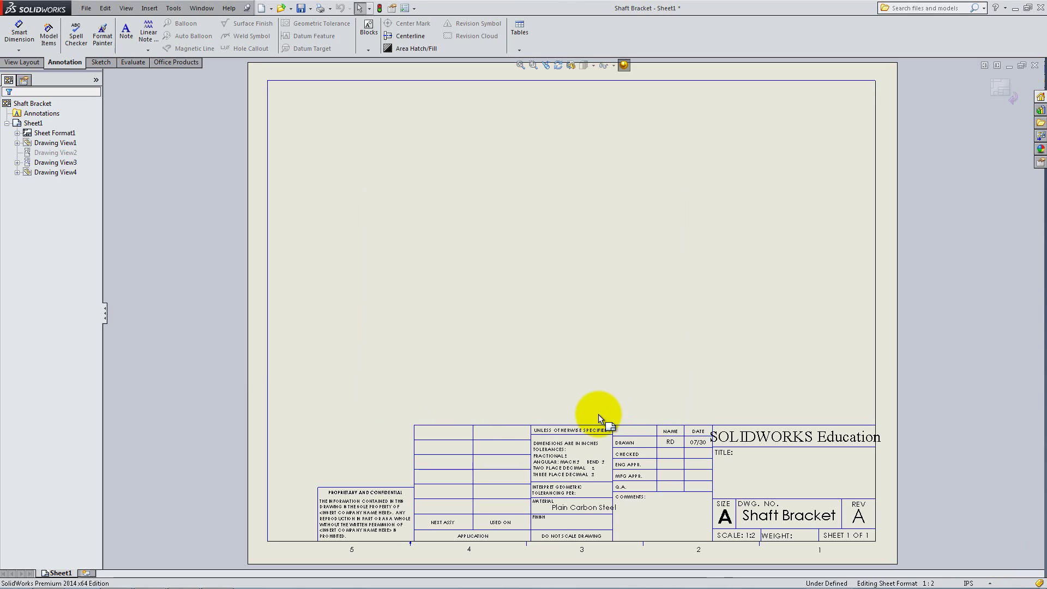
Step: Leave sheet format editing and open the Shaft Bracket part from its isometric view
{"action": "left_click", "coordinate": [633, 396]}
{"action": "right_click", "coordinate": [633, 396]}
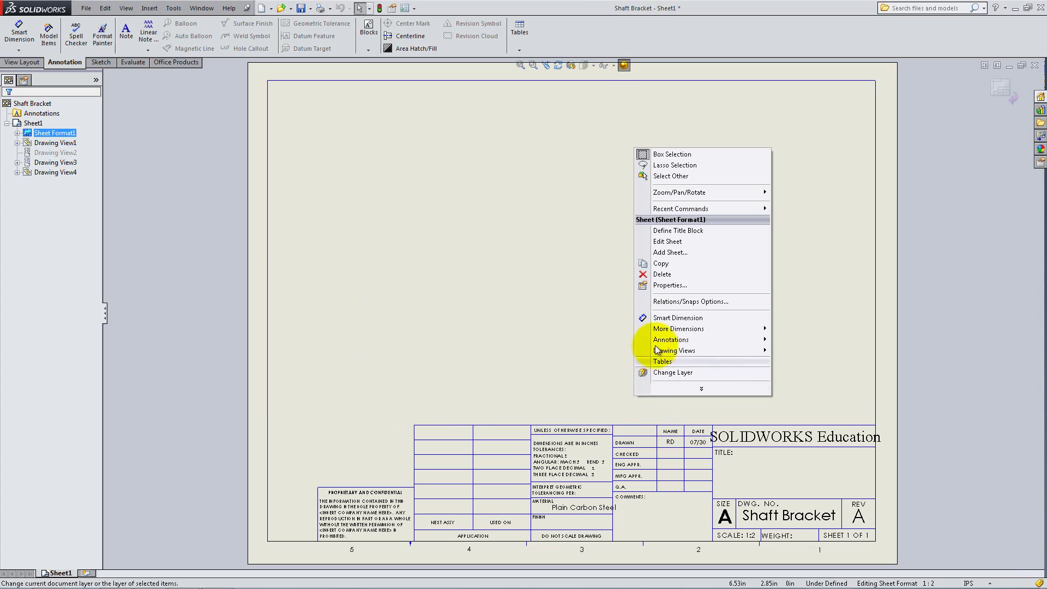
{"action": "left_click", "coordinate": [666, 241]}
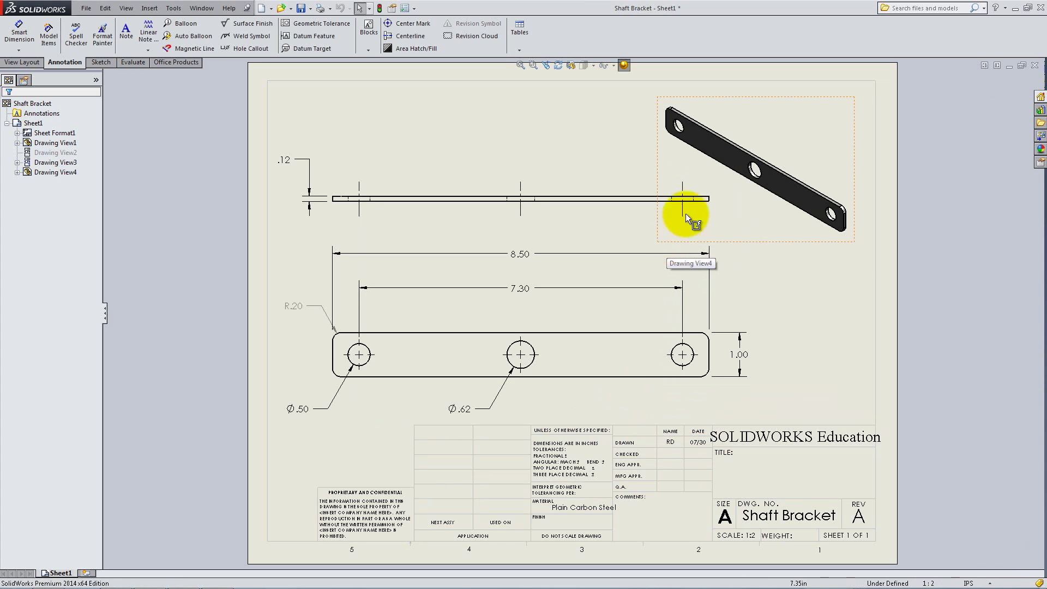
{"action": "right_click", "coordinate": [714, 146]}
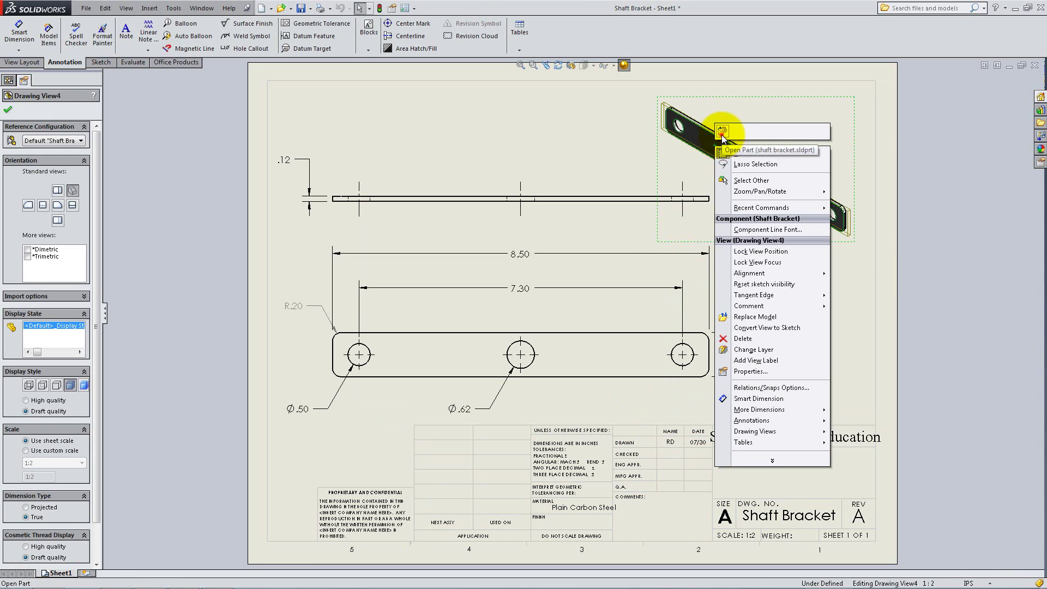
{"action": "left_click", "coordinate": [723, 131]}
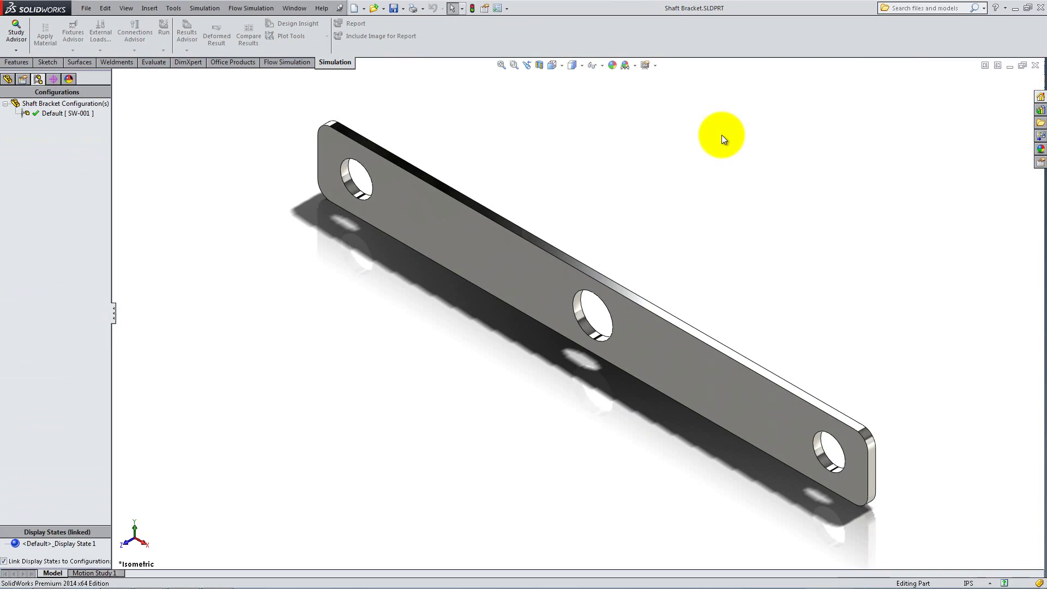
{"action": "left_click", "coordinate": [8, 80]}
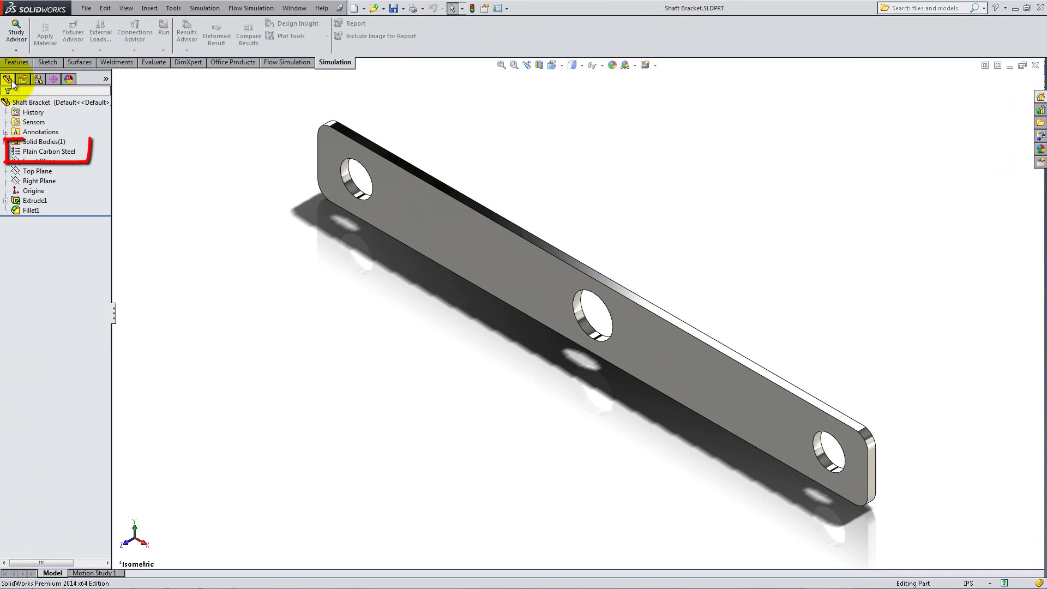
Step: Add a Material custom property linked to the part's Plain Carbon Steel material, then save the part
{"action": "left_click", "coordinate": [86, 8]}
{"action": "left_click", "coordinate": [119, 251]}
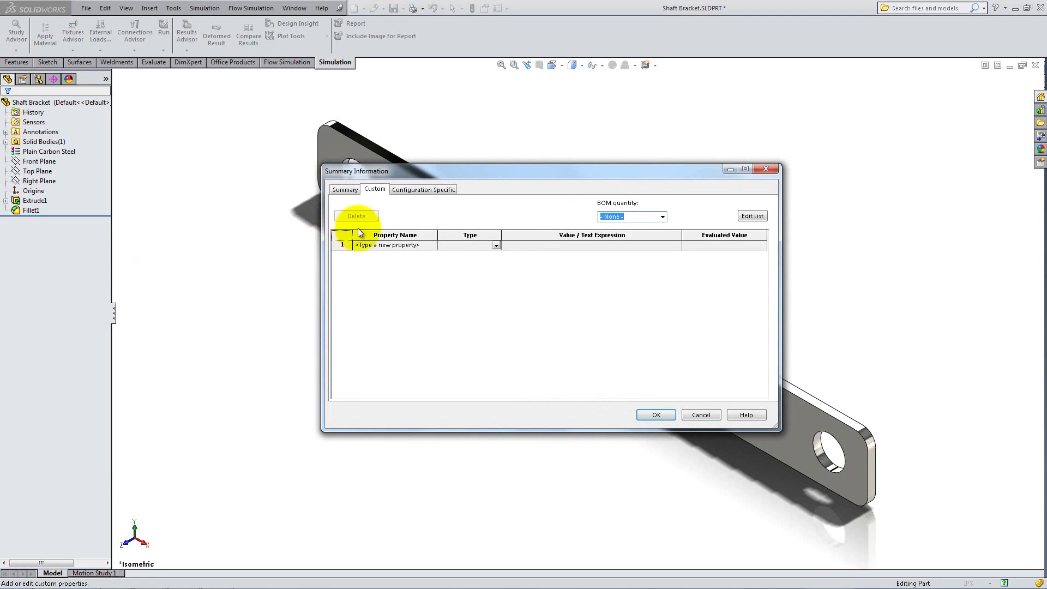
{"action": "left_click", "coordinate": [421, 245]}
{"action": "left_click", "coordinate": [432, 246]}
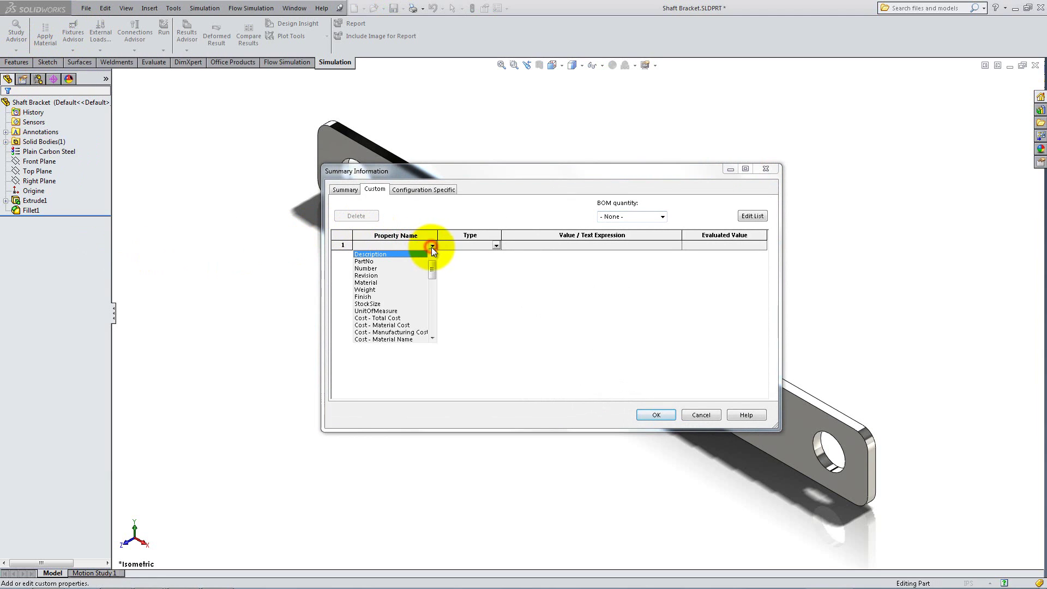
{"action": "left_click", "coordinate": [375, 283]}
{"action": "left_click", "coordinate": [560, 245]}
{"action": "left_click", "coordinate": [676, 245]}
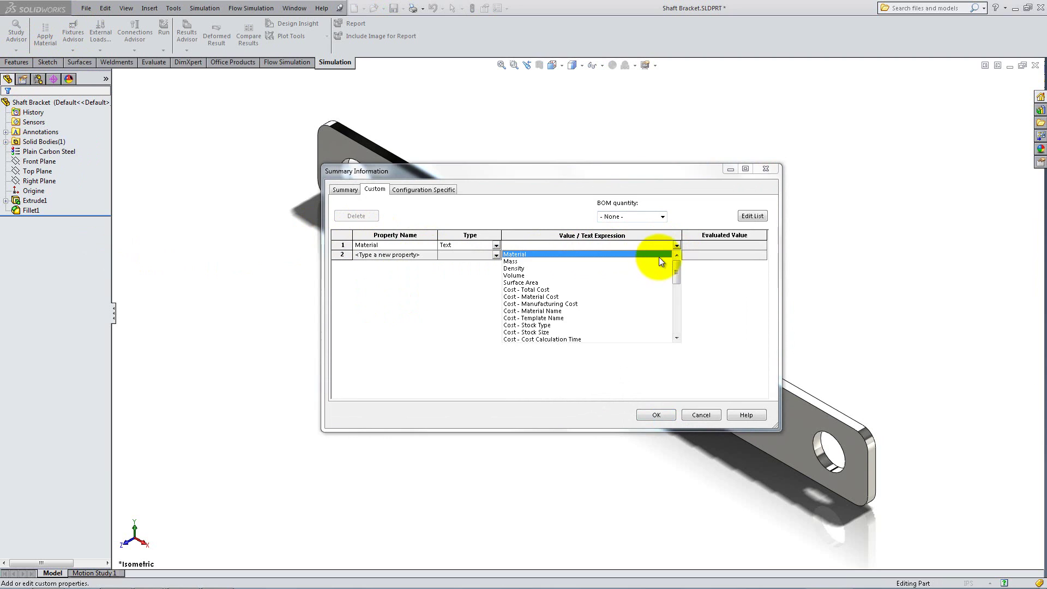
{"action": "left_click", "coordinate": [658, 255]}
{"action": "left_click", "coordinate": [661, 416]}
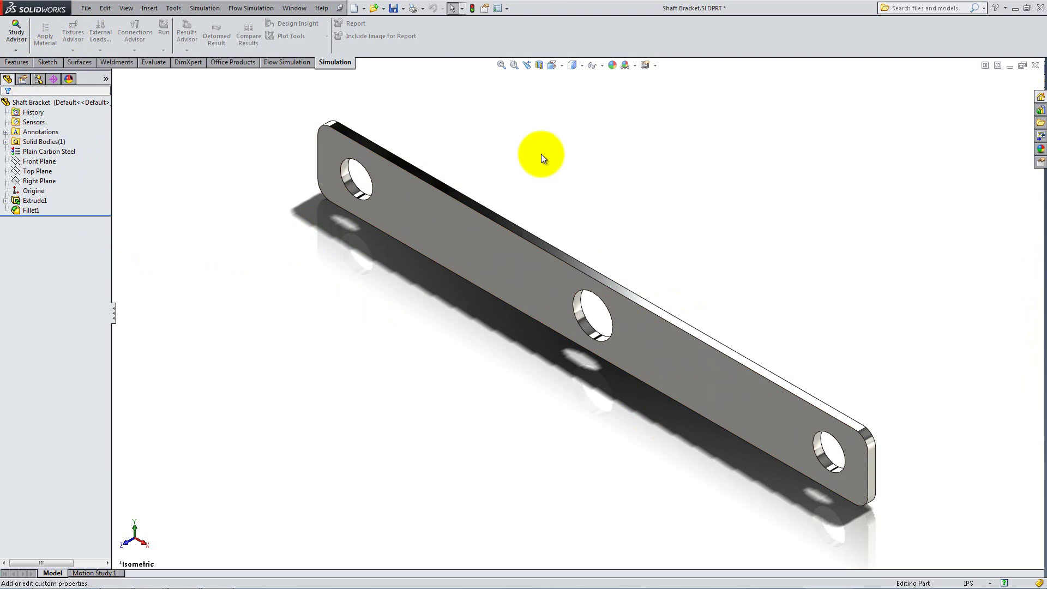
{"action": "left_click", "coordinate": [391, 8]}
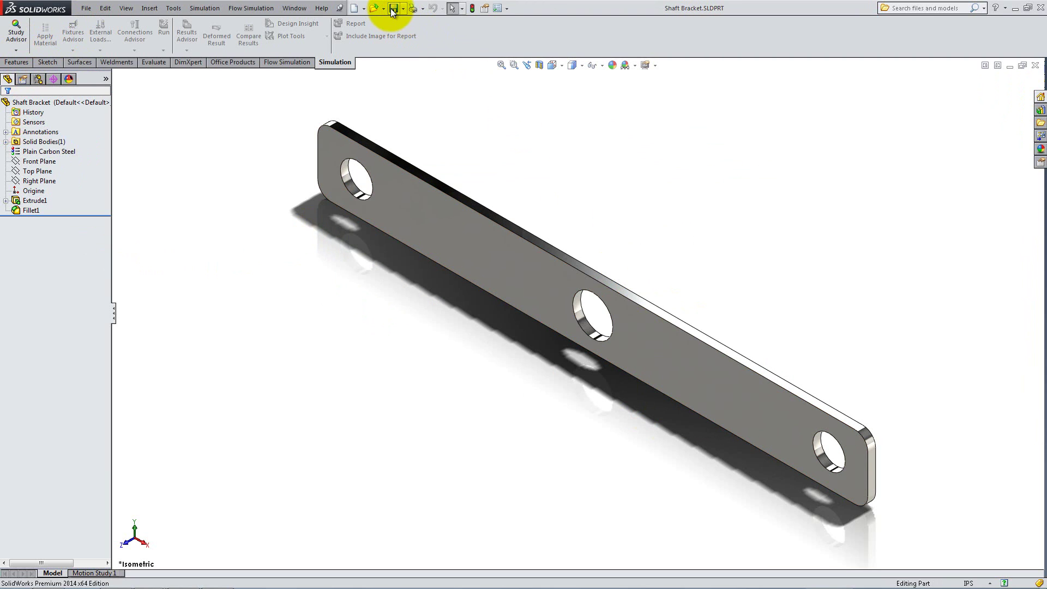
{"action": "left_click", "coordinate": [295, 7]}
Step: Back on the drawing's sheet format, insert the SolidWorks_Logotype_CMYK_Black.png picture
{"action": "left_click", "coordinate": [313, 104]}
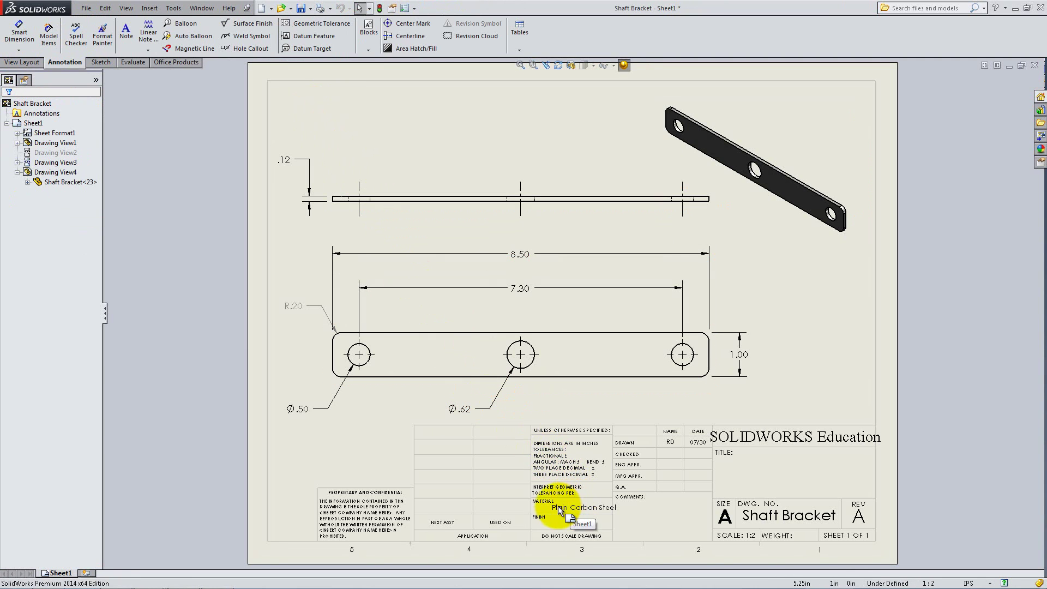
{"action": "right_click", "coordinate": [607, 405]}
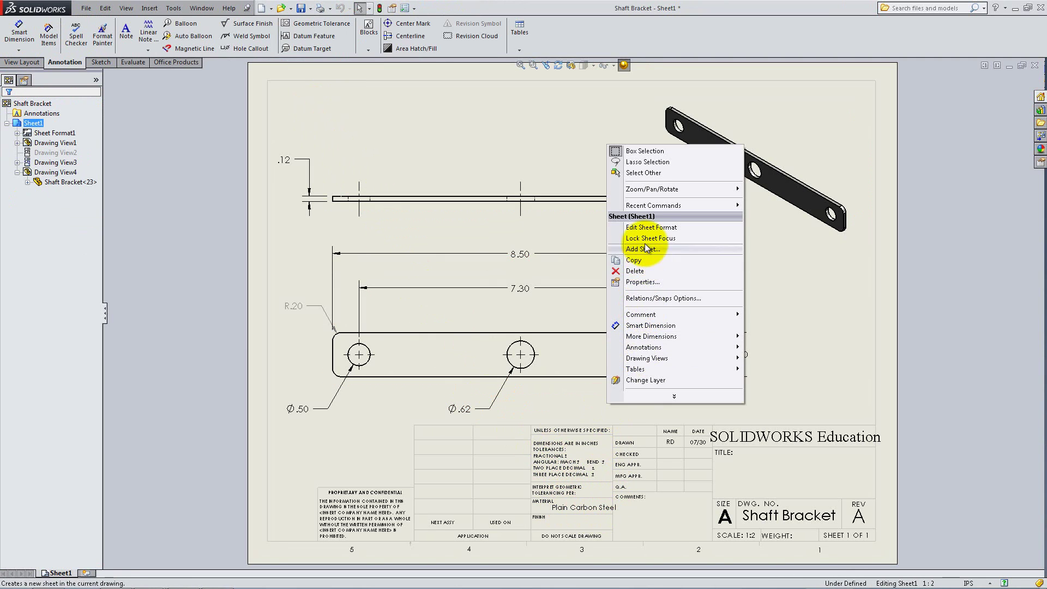
{"action": "left_click", "coordinate": [647, 226]}
{"action": "left_click", "coordinate": [149, 7]}
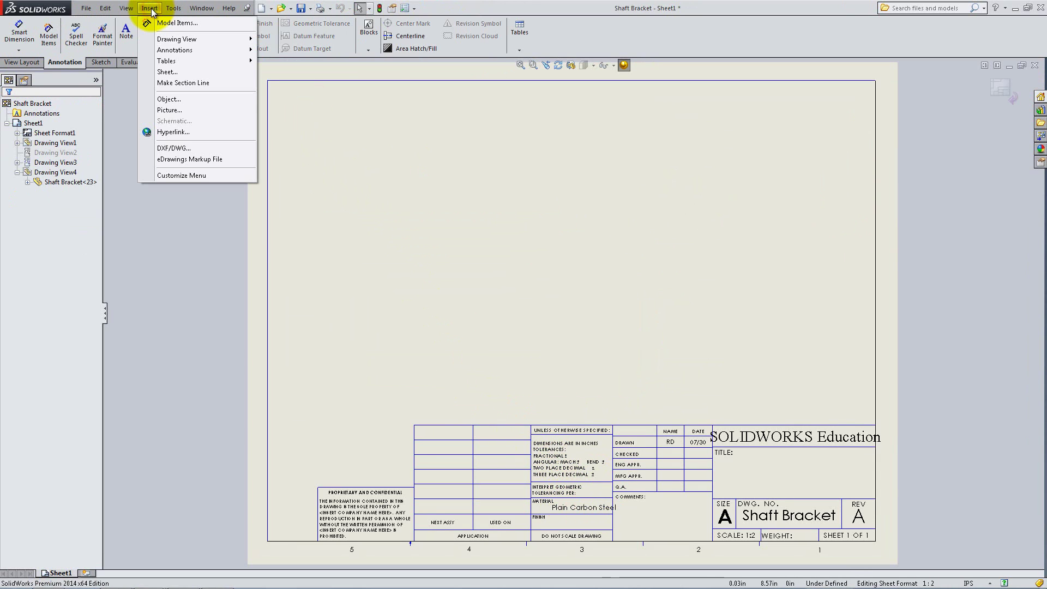
{"action": "left_click", "coordinate": [153, 113]}
{"action": "double_click", "coordinate": [410, 146]}
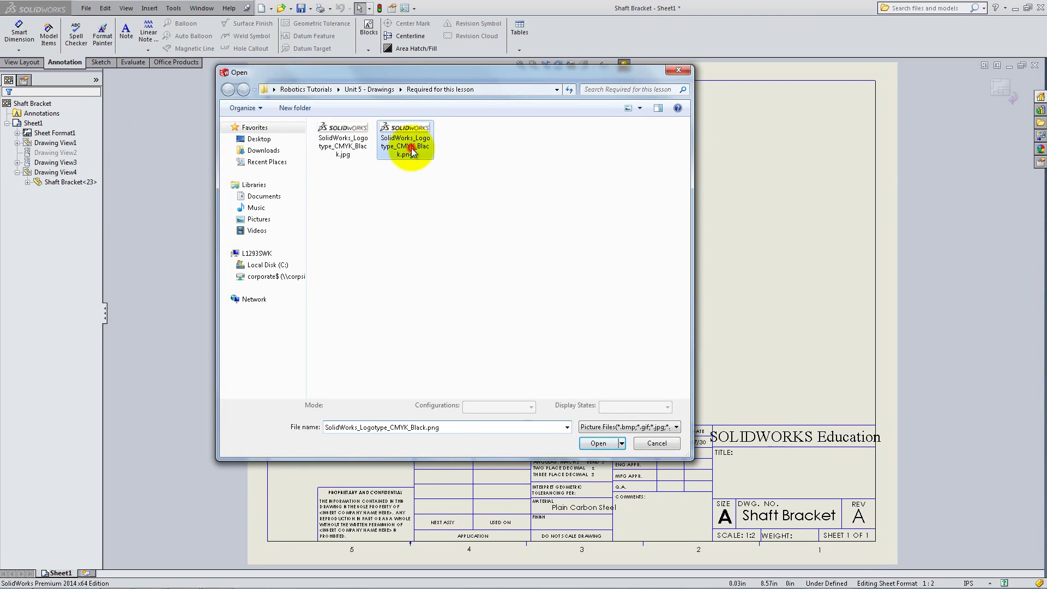
Step: Shrink the logo to about 1.9in wide above the proprietary block, then return to the sheet
{"action": "left_click_drag", "start_coordinate": [443, 494], "coordinate": [443, 415]}
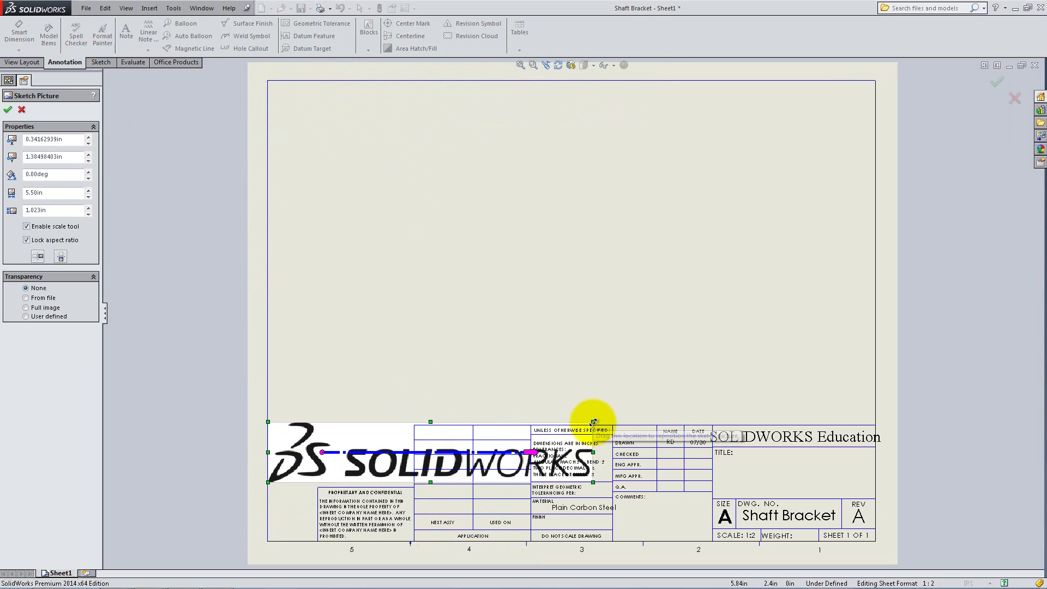
{"action": "left_click_drag", "start_coordinate": [597, 419], "coordinate": [384, 480]}
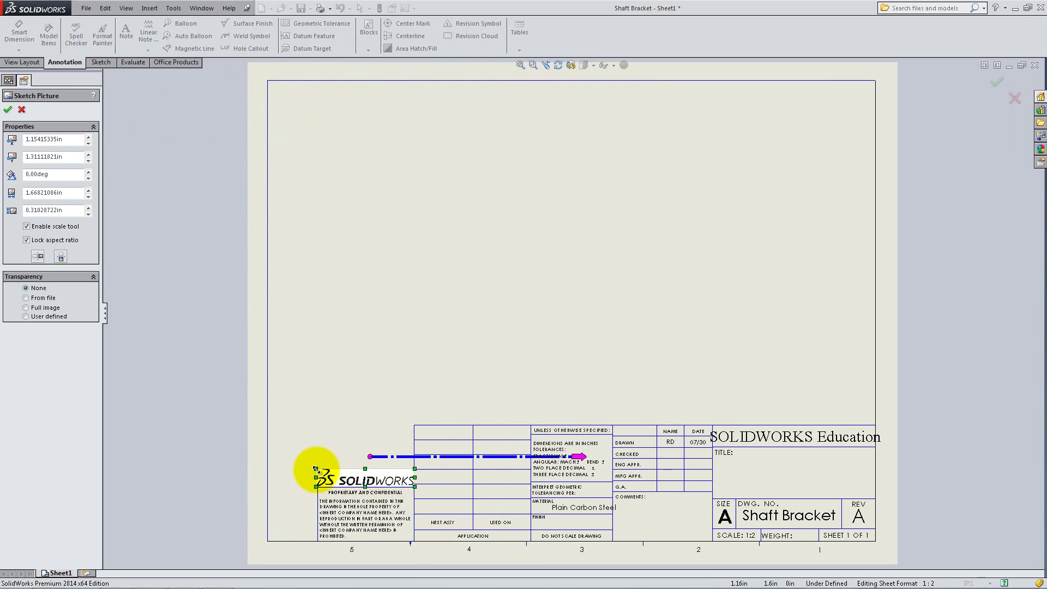
{"action": "left_click_drag", "start_coordinate": [317, 468], "coordinate": [316, 468]}
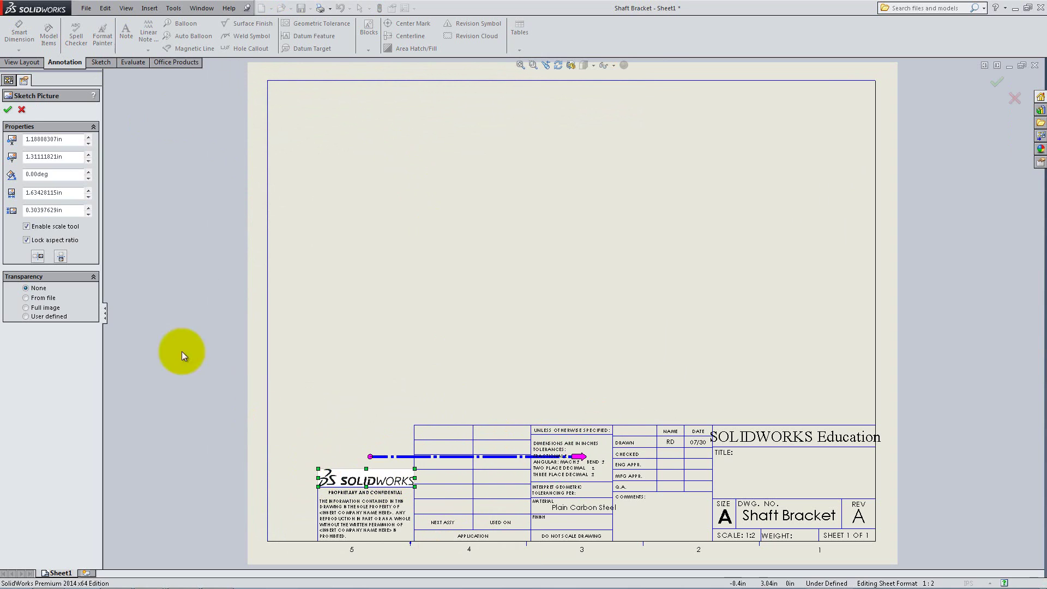
{"action": "left_click", "coordinate": [8, 109]}
{"action": "right_click", "coordinate": [296, 249]}
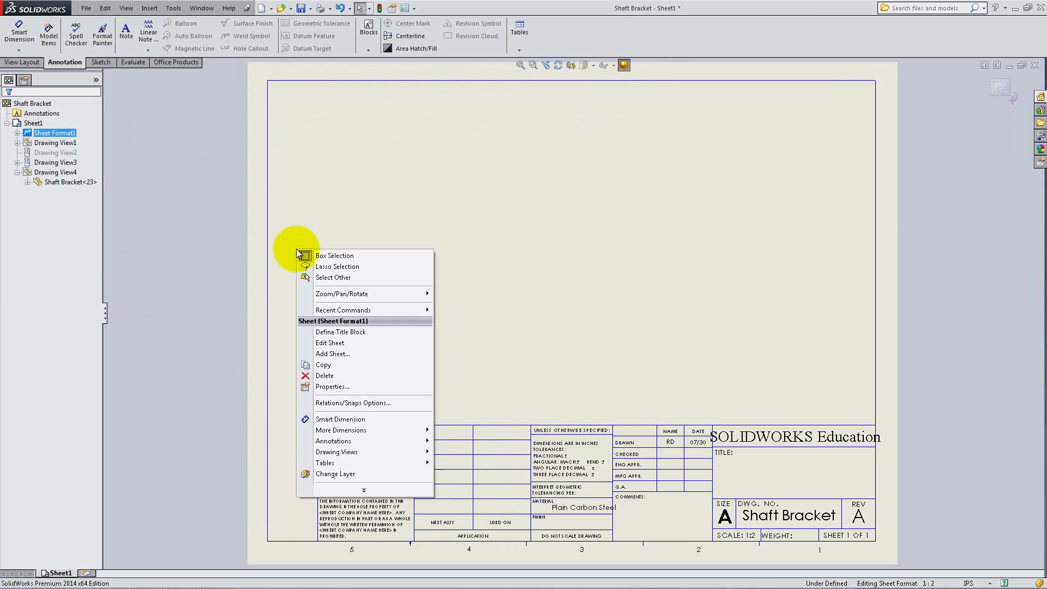
{"action": "left_click", "coordinate": [330, 343]}
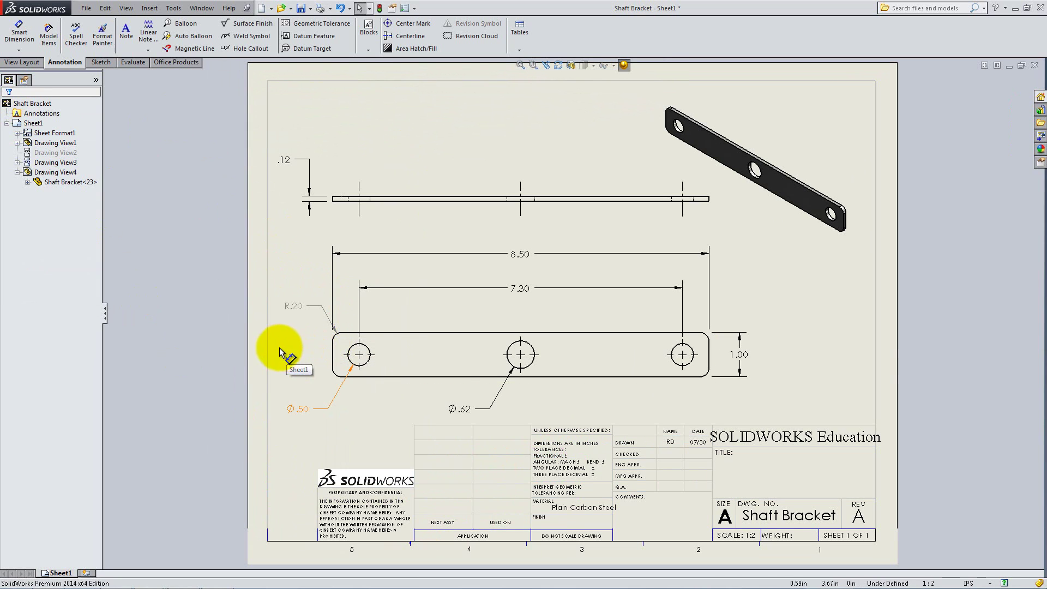